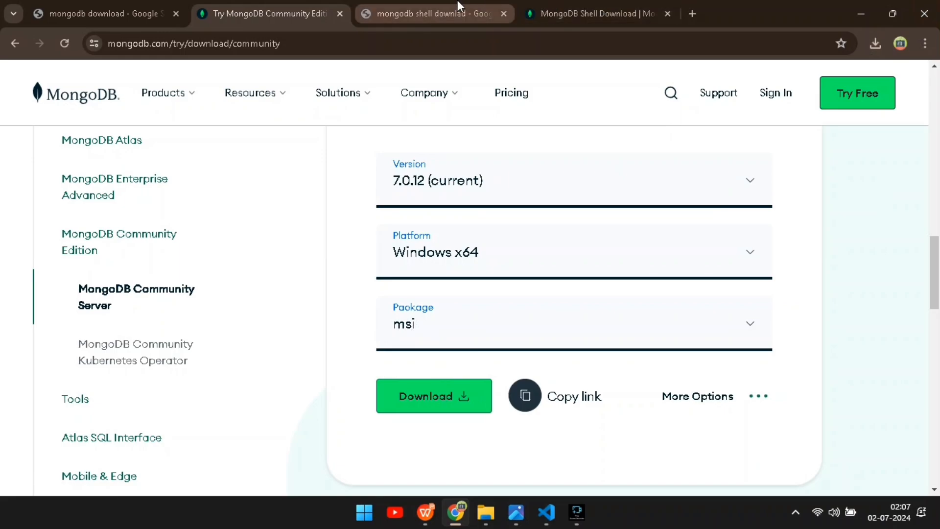
Go to the MongoDB Shell Download page and set the package to msi for version 2.2.10 on Windows x64.
left_click(408, 6)
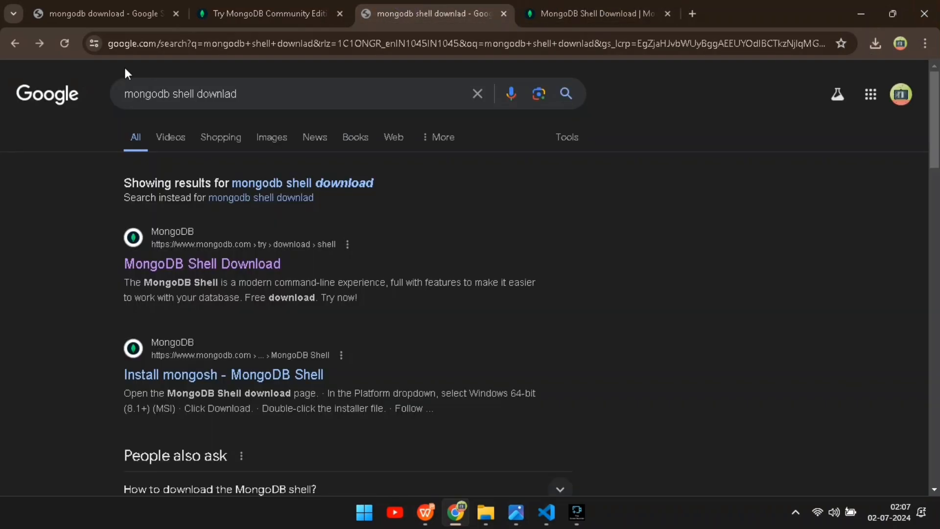
left_click(237, 93)
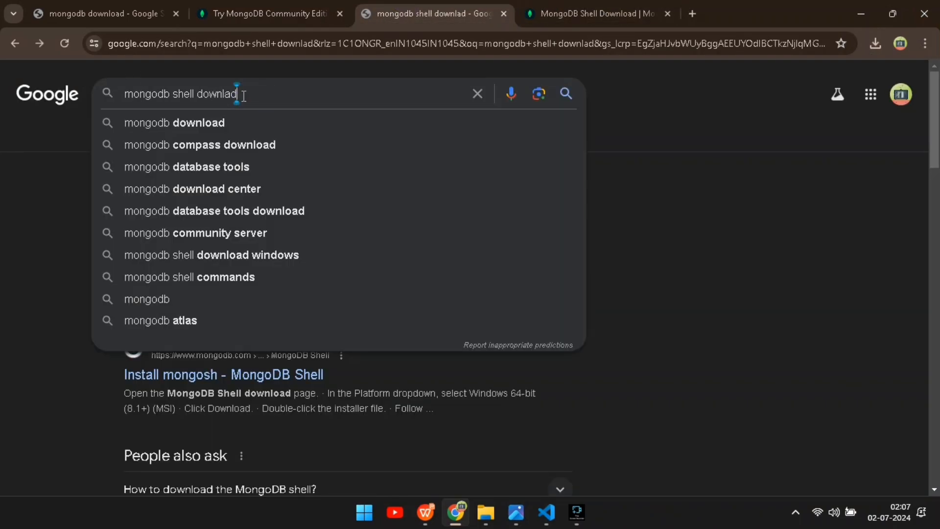
left_click(52, 168)
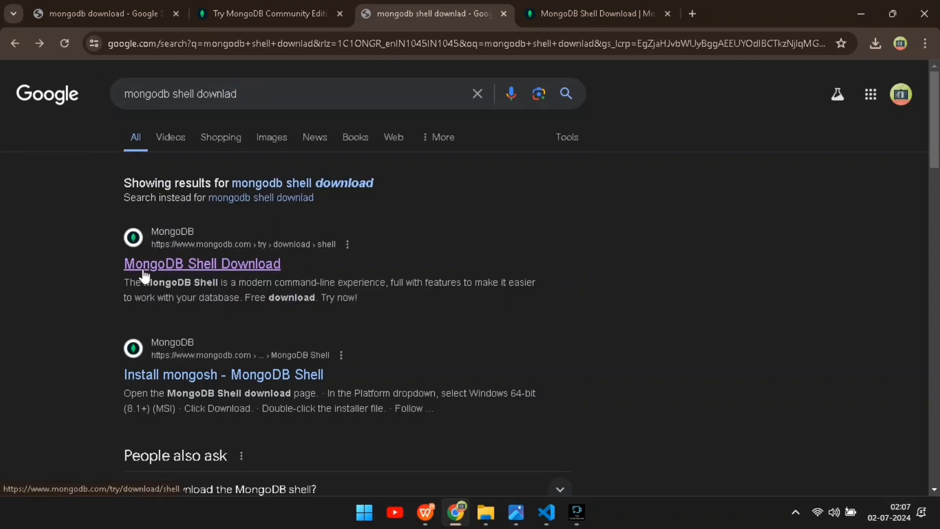
key("ctrl+Tab")
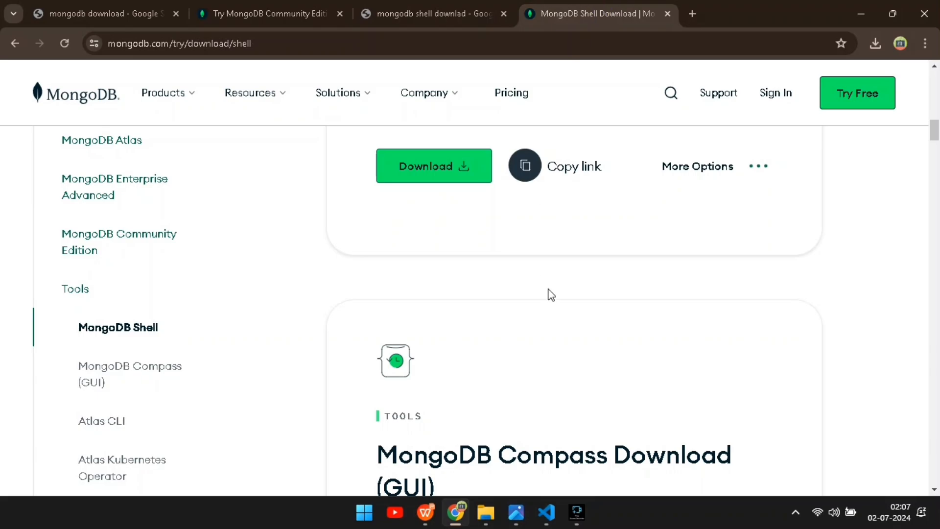
scroll(551, 294, "up", 7)
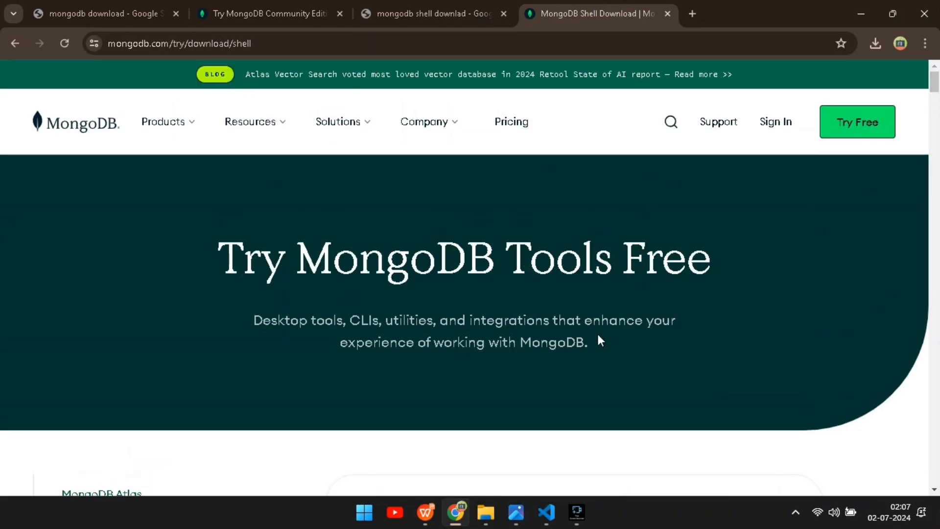
scroll(600, 341, "down", 10)
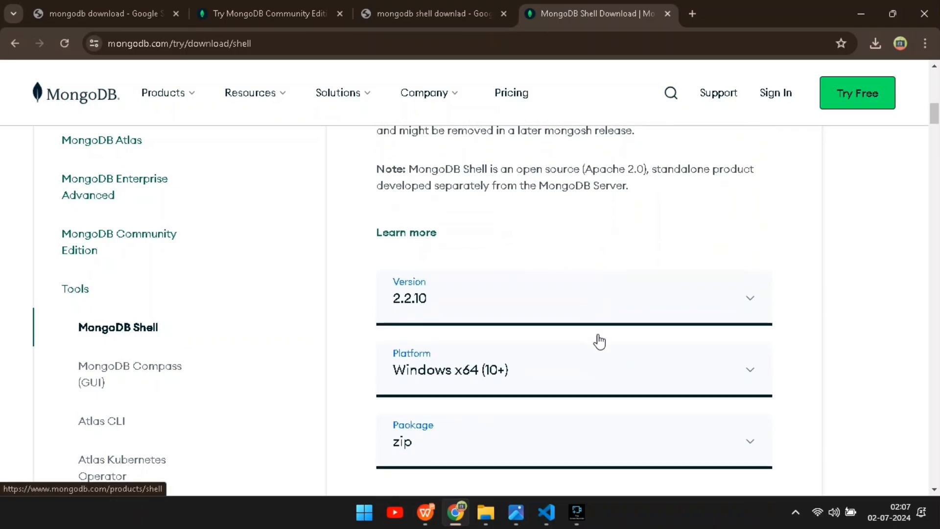
scroll(482, 292, "down", 2)
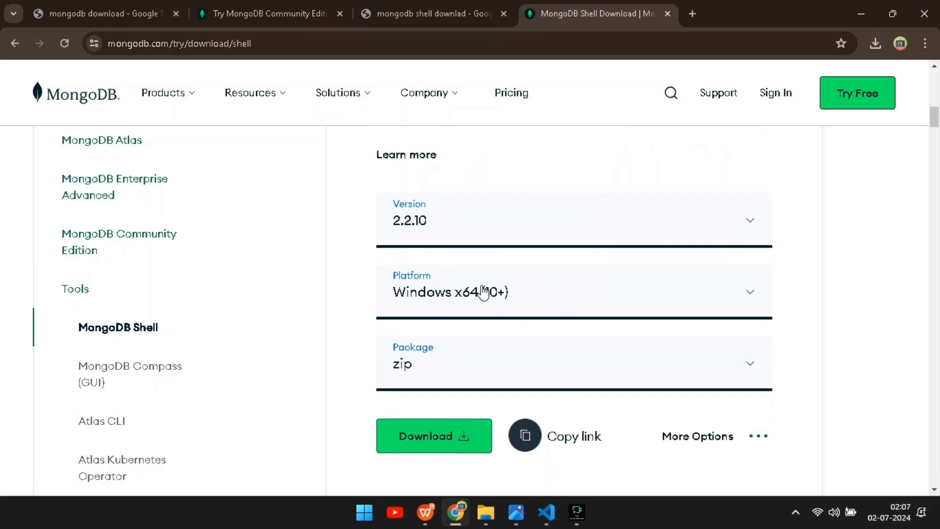
scroll(483, 291, "down", 1)
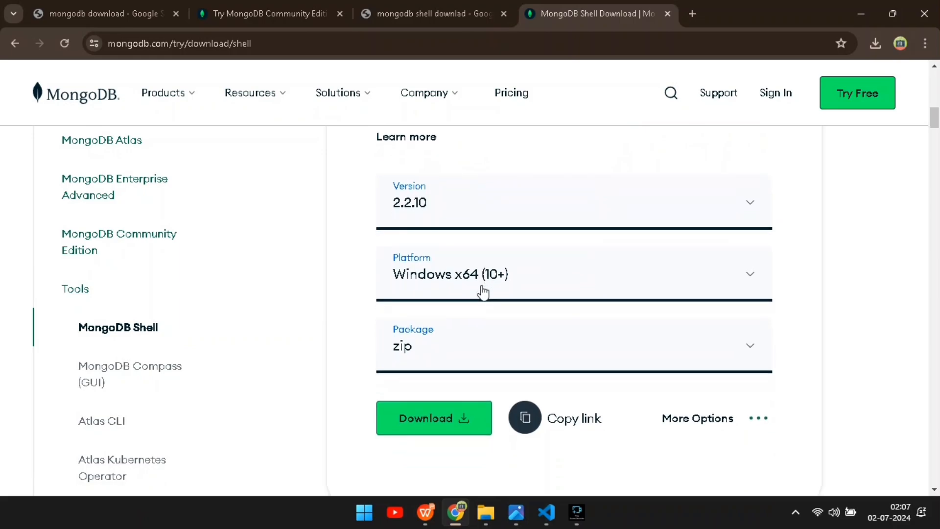
left_click(433, 333)
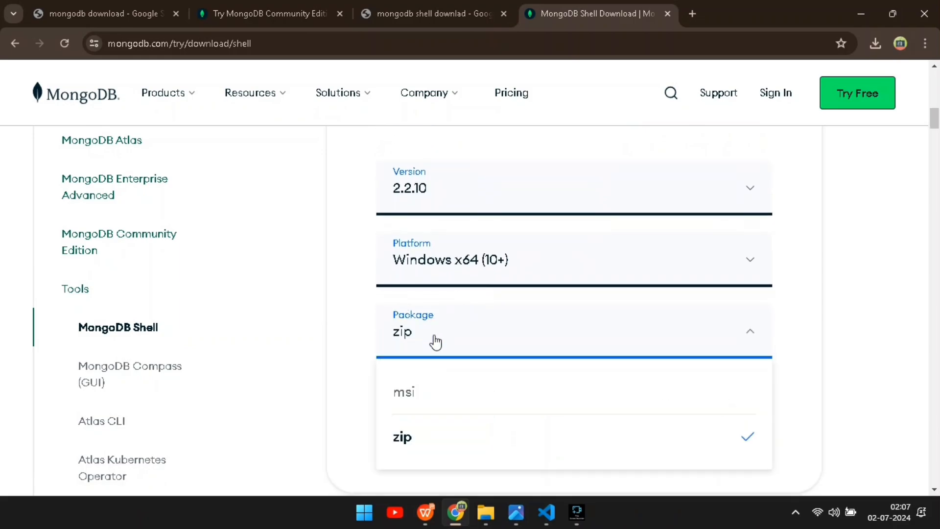
left_click(428, 401)
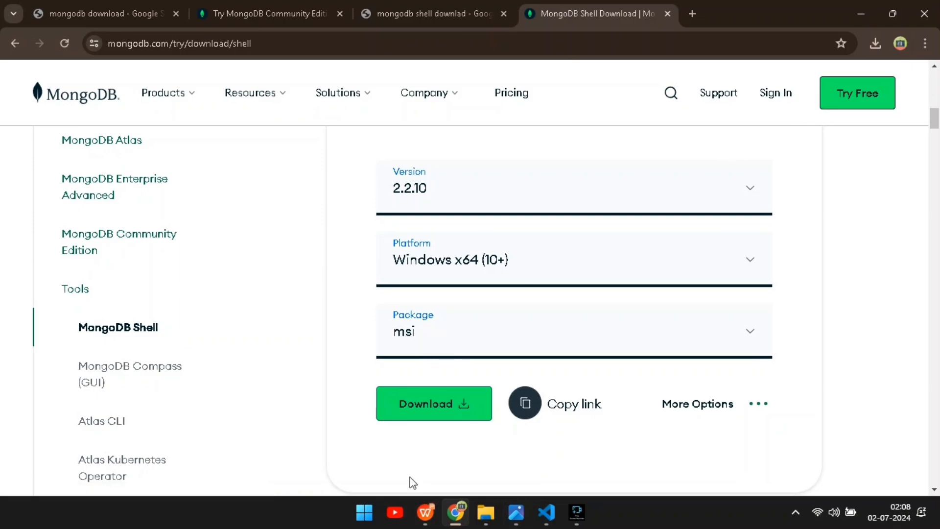
Open the browser's recent download history to check the downloaded MongoDB installers, then minimize the browser.
left_click(874, 43)
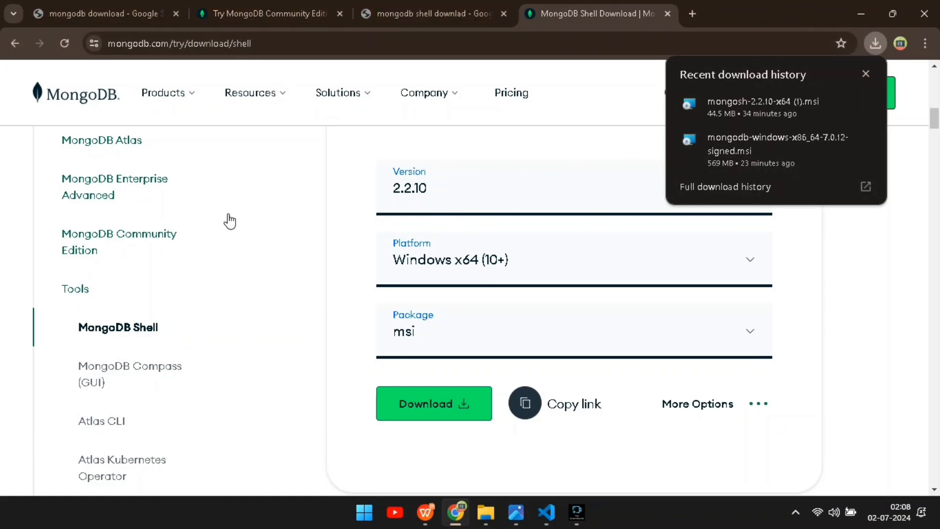
scroll(262, 264, "up", 6)
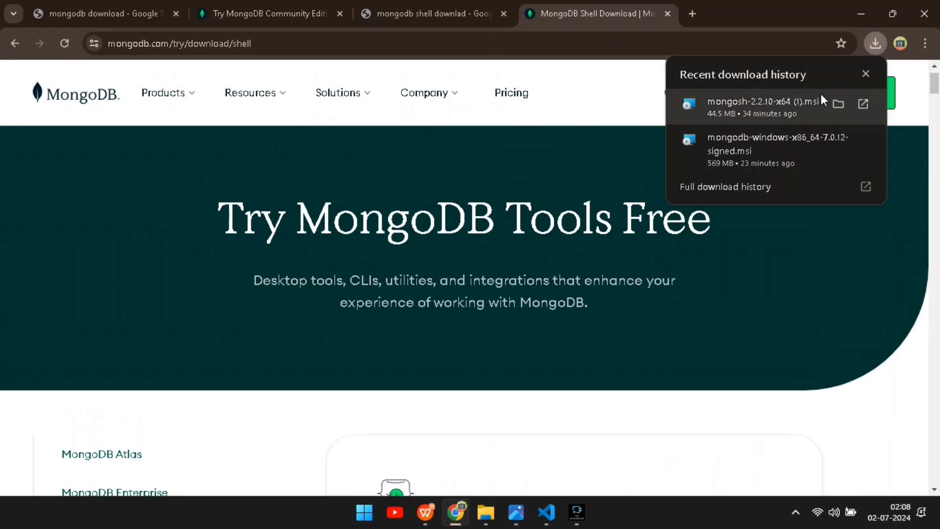
left_click(879, 46)
scroll(711, 102, "up", 1)
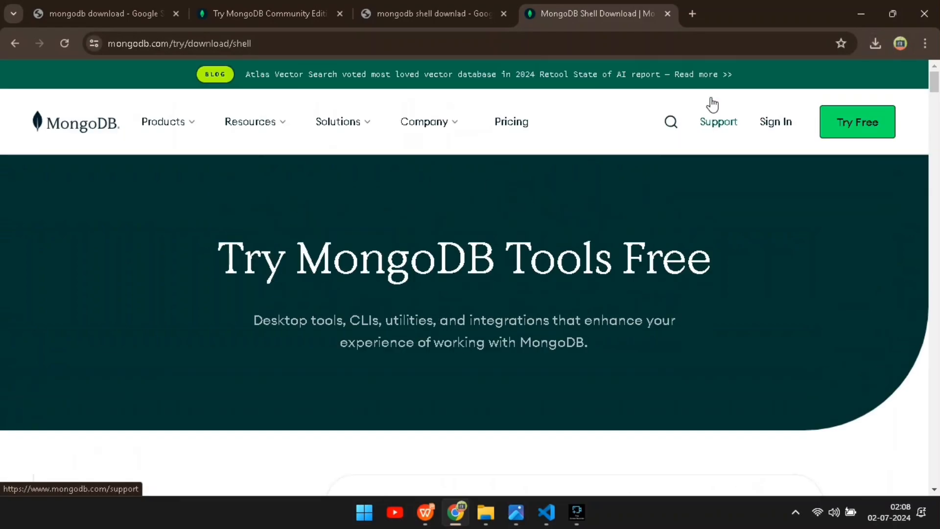
left_click(876, 44)
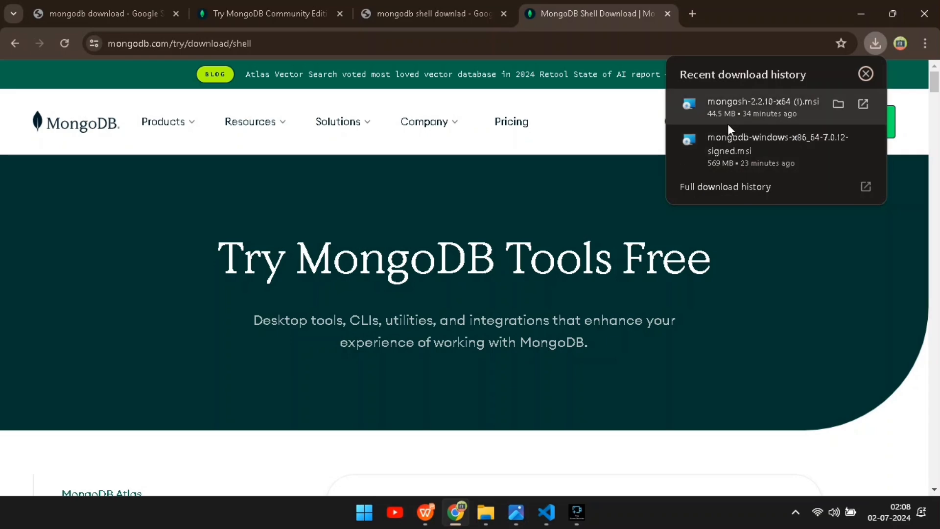
left_click(874, 10)
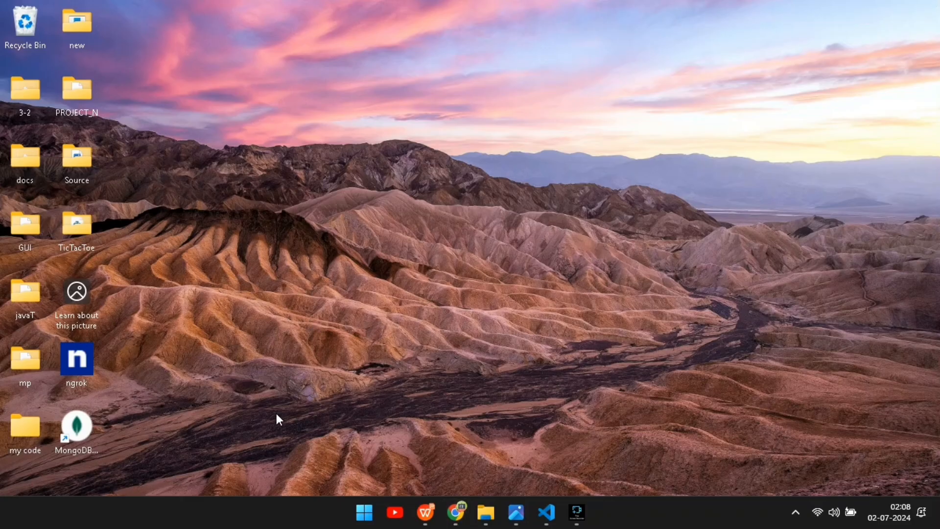
Open the Downloads folder in File Explorer to locate the installers, then minimize the window.
left_click(485, 513)
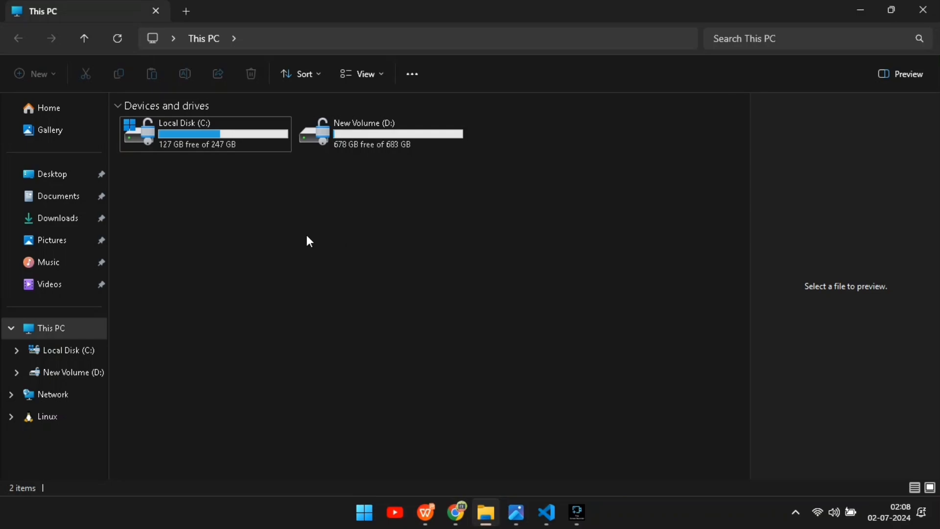
left_click(68, 226)
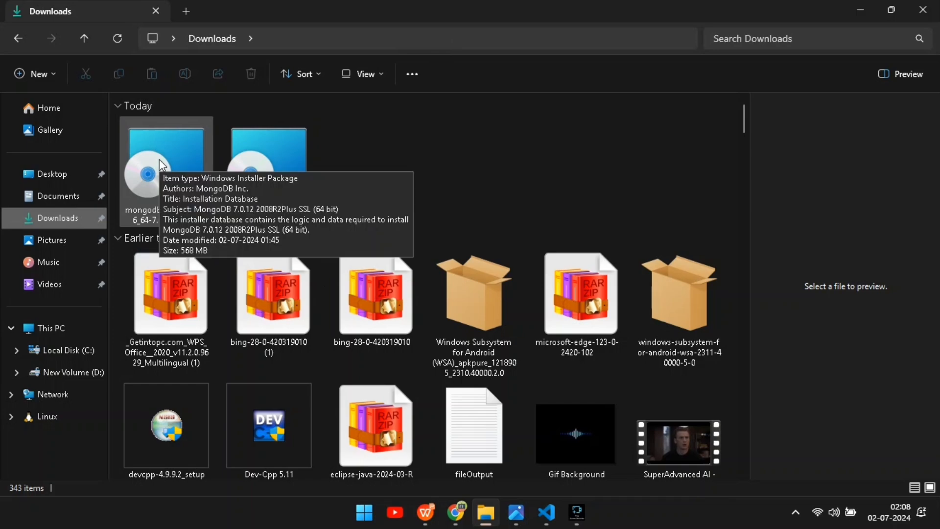
left_click(858, 10)
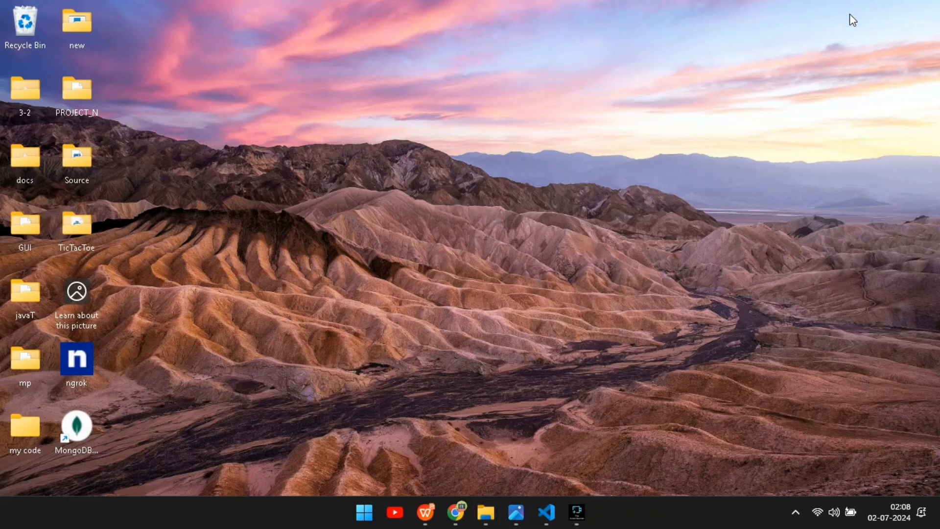
Open the saved setup screenshots in the photo viewer, maximize it, and page through the MongoDB 7.0.11 server installation wizard steps.
left_click(516, 512)
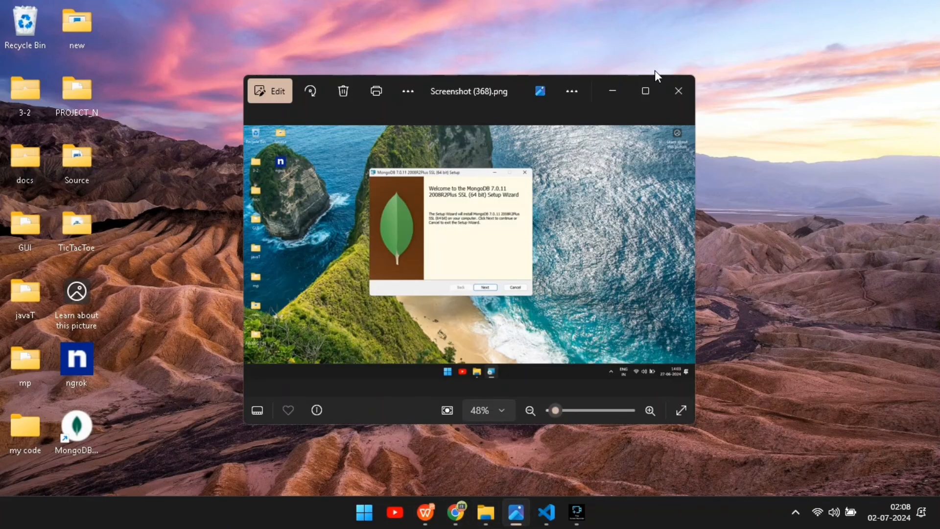
left_click(646, 88)
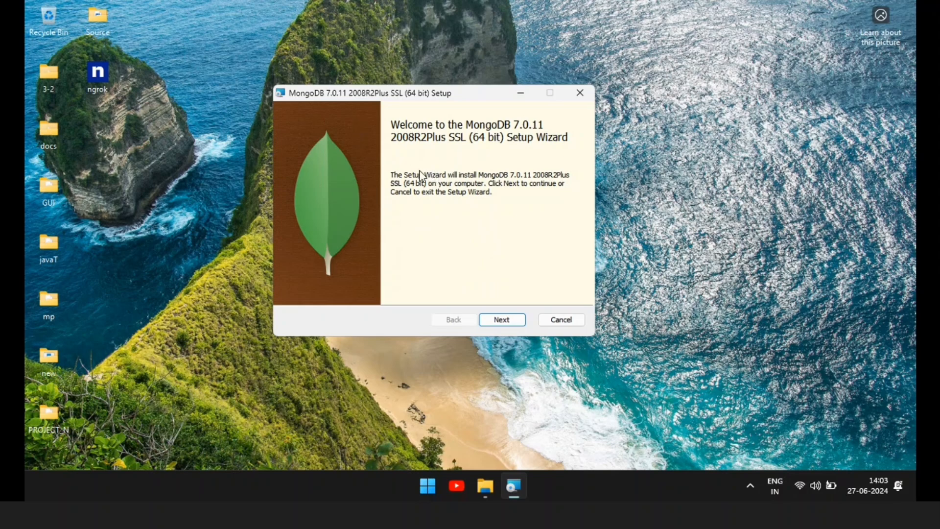
left_click(507, 319)
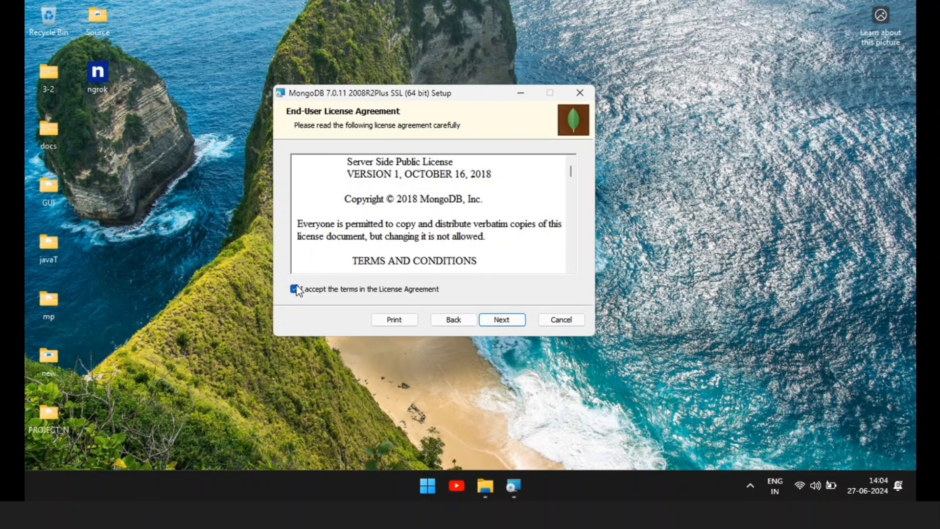
left_click(508, 322)
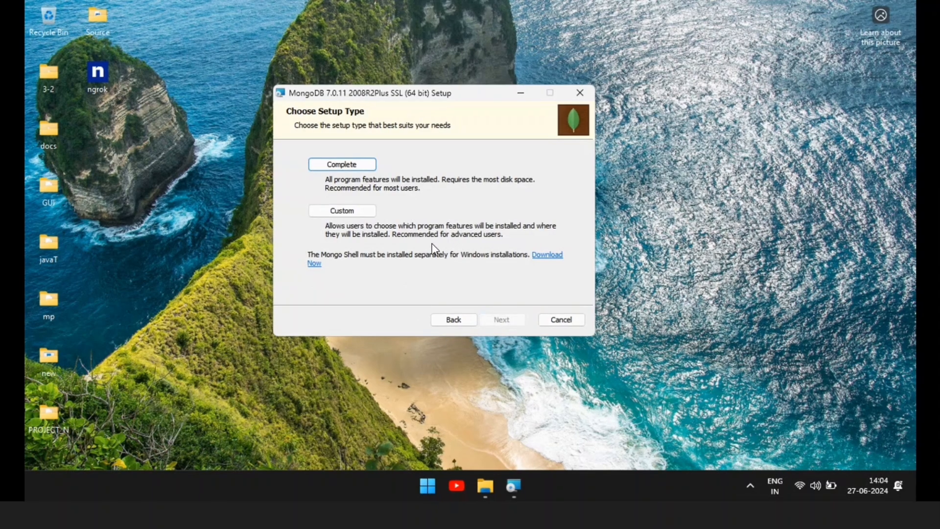
left_click(350, 166)
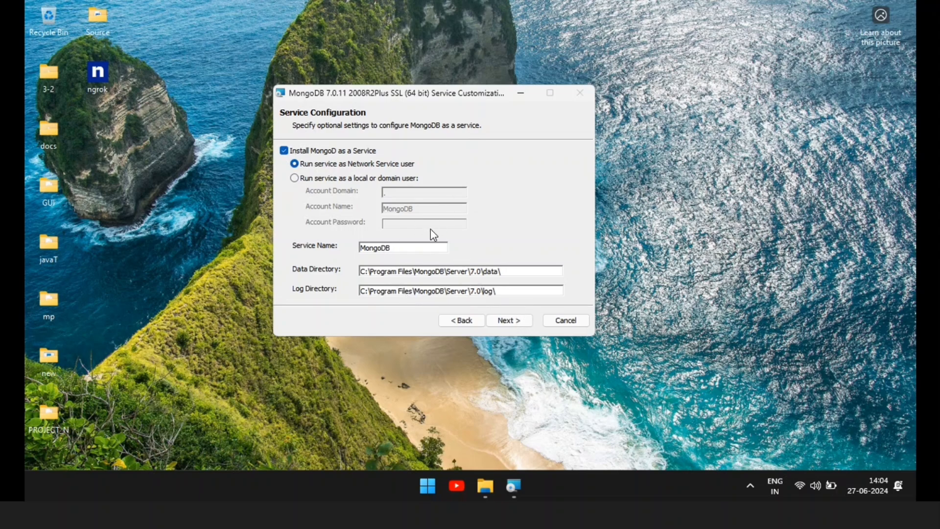
left_click(524, 323)
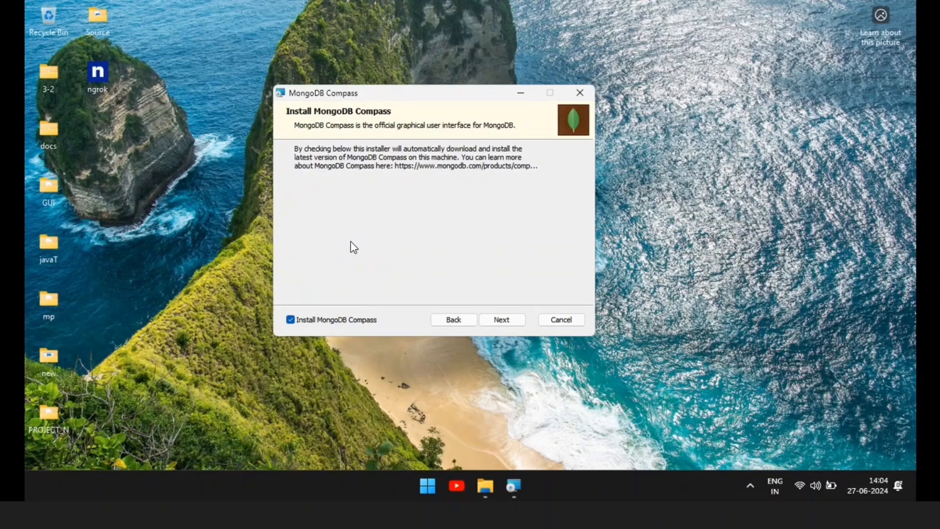
left_click(502, 322)
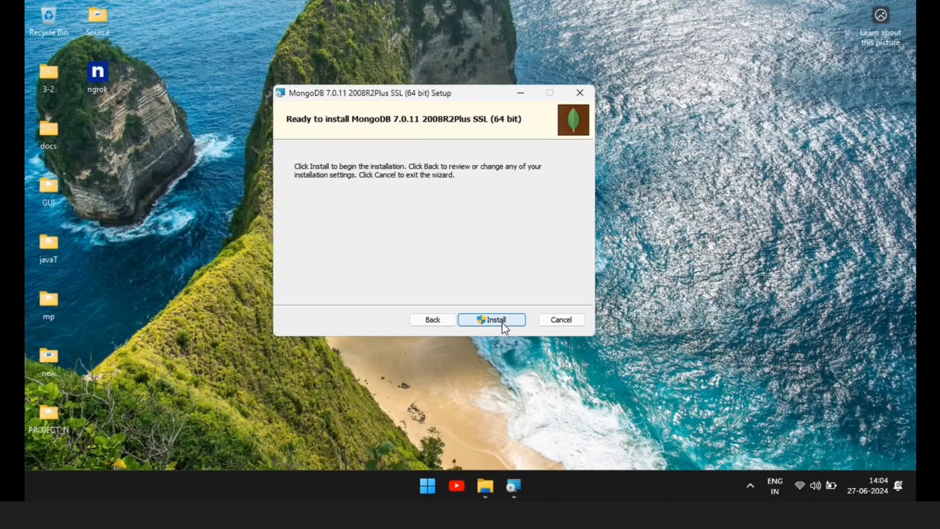
left_click(501, 322)
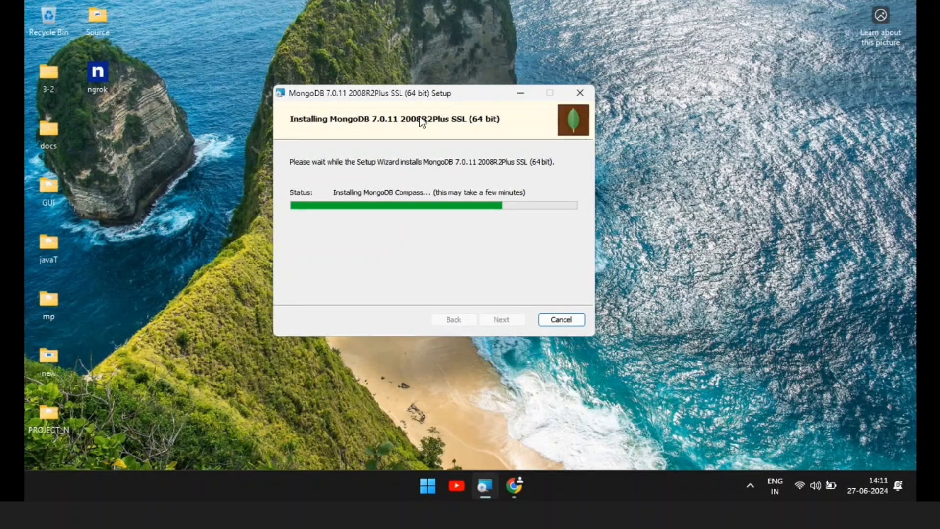
left_click(527, 193)
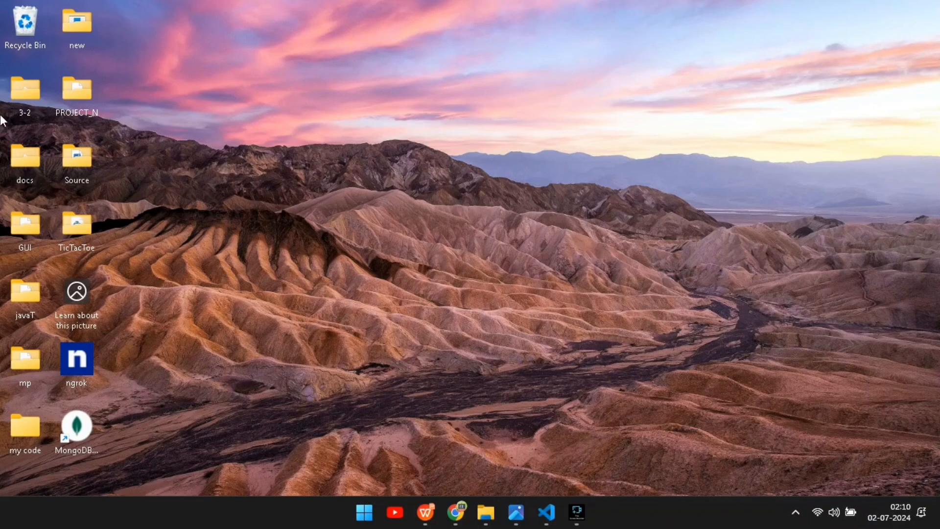
Move the MongoDB Compass desktop shortcut to the upper middle of the desktop.
left_click(79, 431)
left_click_drag(83, 435, 470, 111)
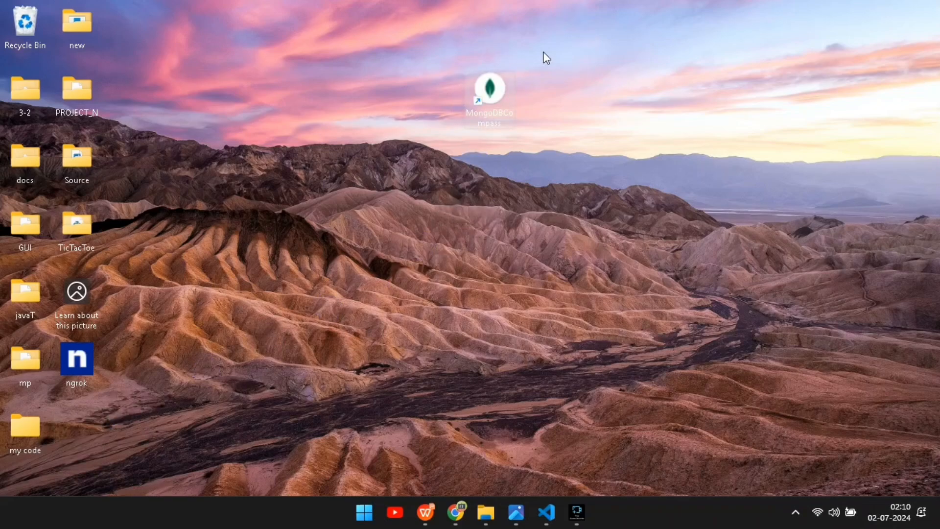
left_click(485, 224)
Return to the photo viewer and page through screenshots of Compass installing and the MongoDB Shell setup wizard.
mouse_move(486, 512)
left_click(421, 397)
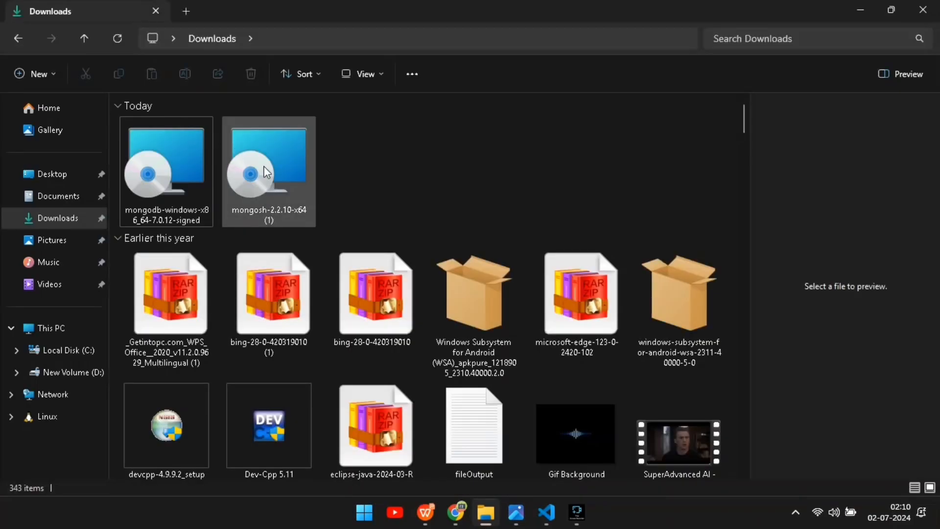
left_click(266, 174)
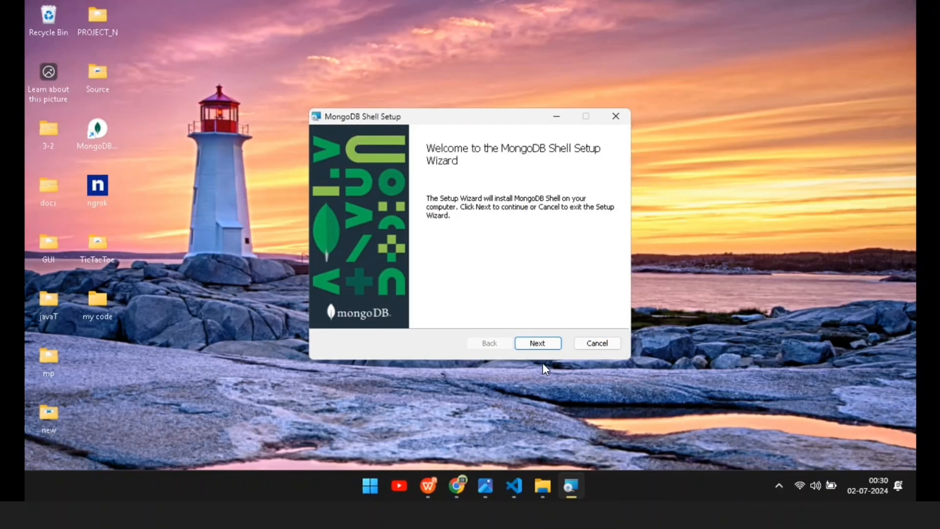
left_click(539, 347)
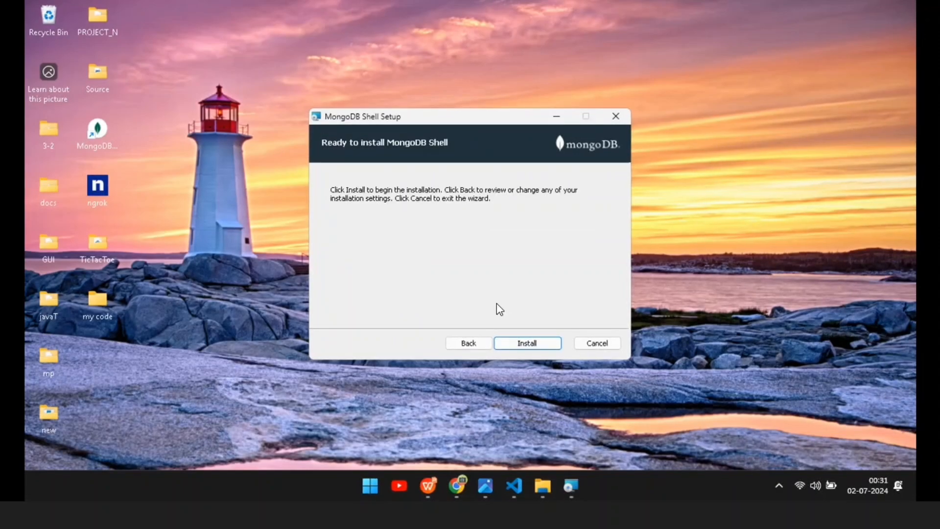
left_click(518, 345)
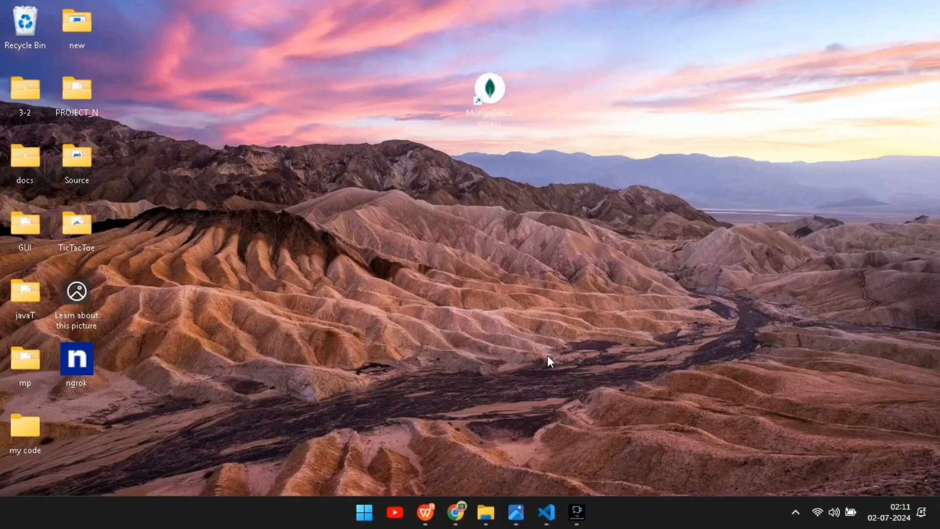
Close the screenshot viewer and refresh the desktop.
mouse_move(528, 521)
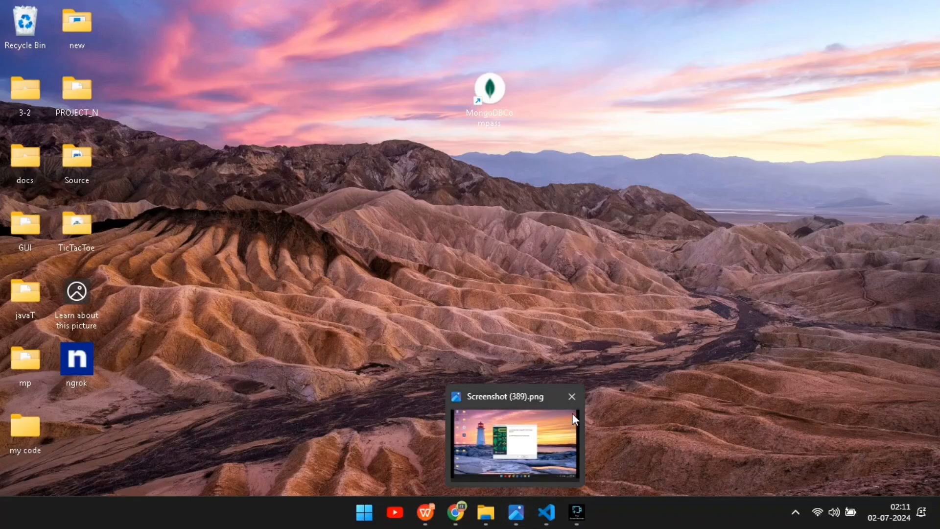
left_click(571, 398)
right_click(528, 236)
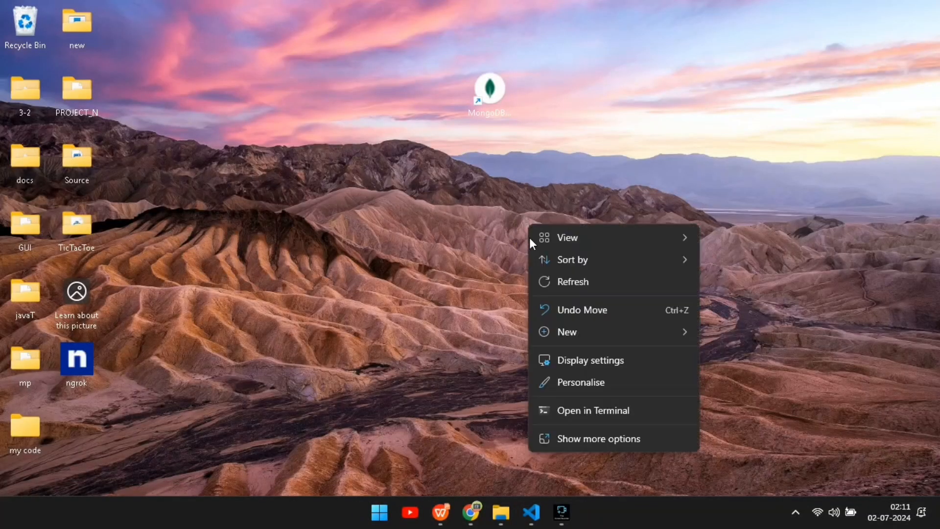
left_click(553, 276)
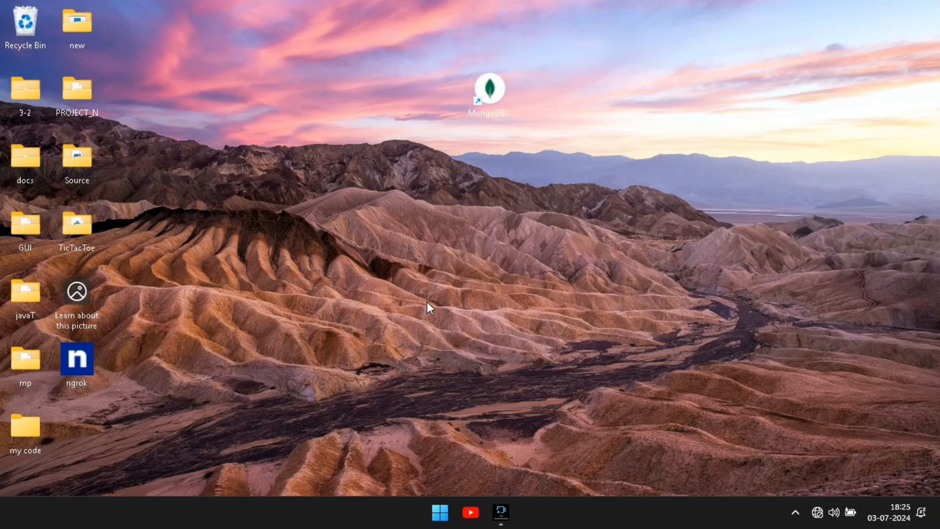
Open This PC, browse to C:\Program Files\MongoDB\Server\7.0\bin, copy its path from the address bar, and close File Explorer.
left_click(453, 510)
left_click(452, 511)
left_click(437, 511)
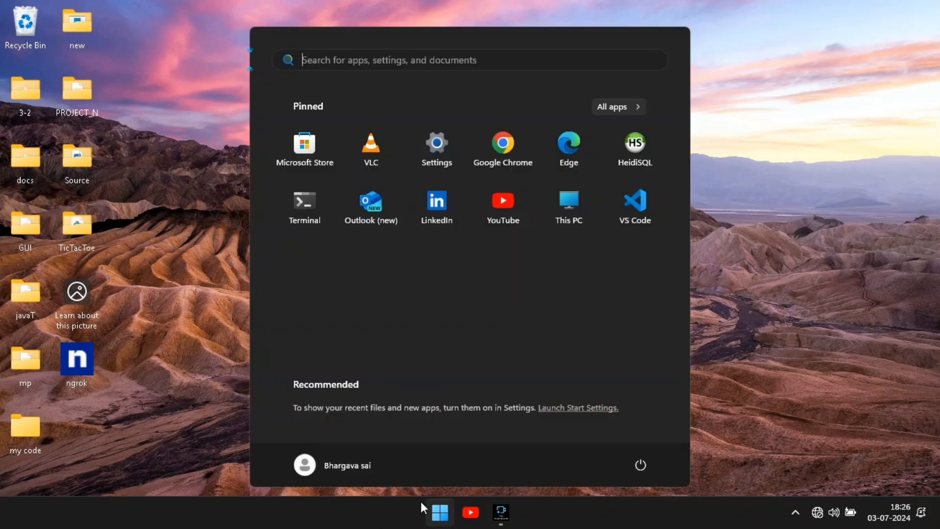
left_click(565, 212)
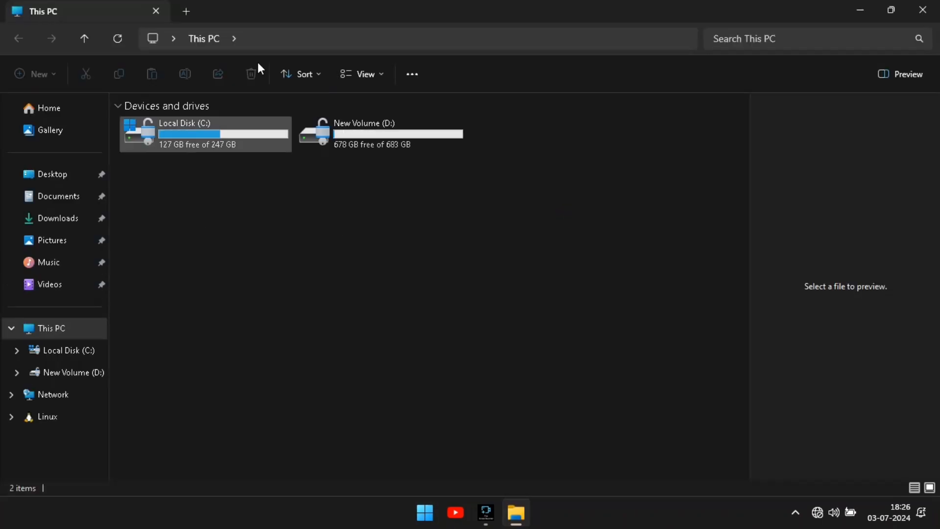
double_click(231, 137)
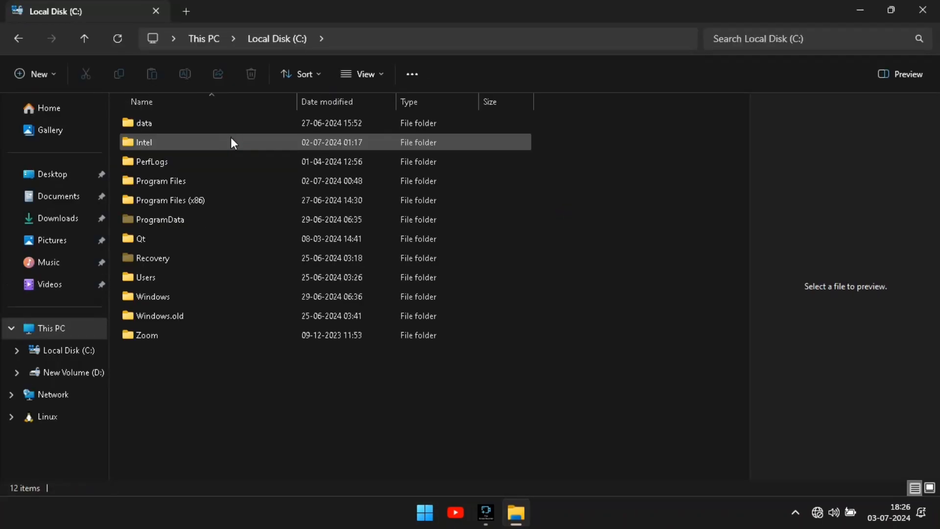
double_click(217, 175)
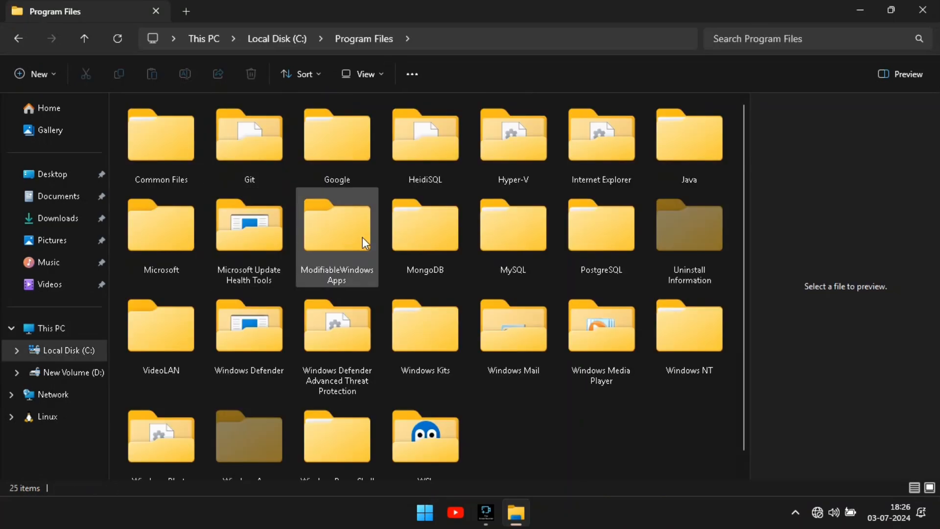
left_click(441, 243)
double_click(441, 240)
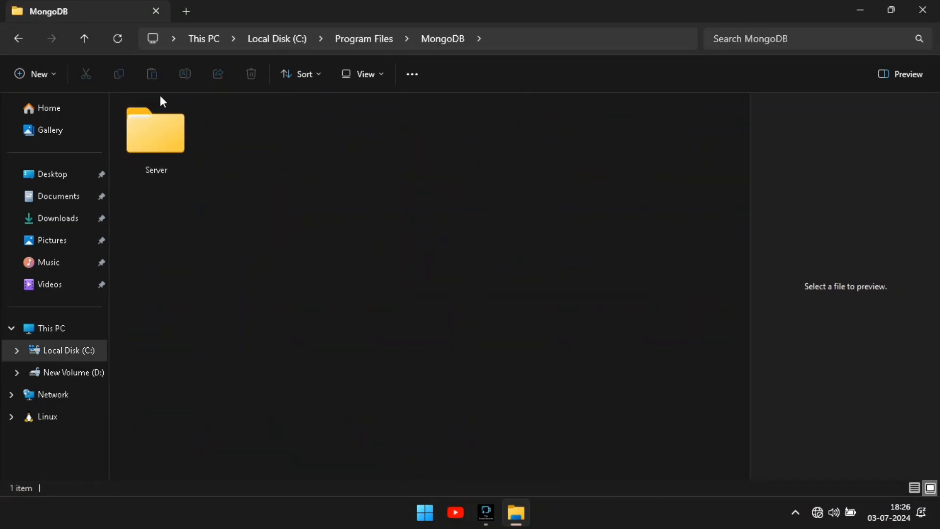
double_click(165, 131)
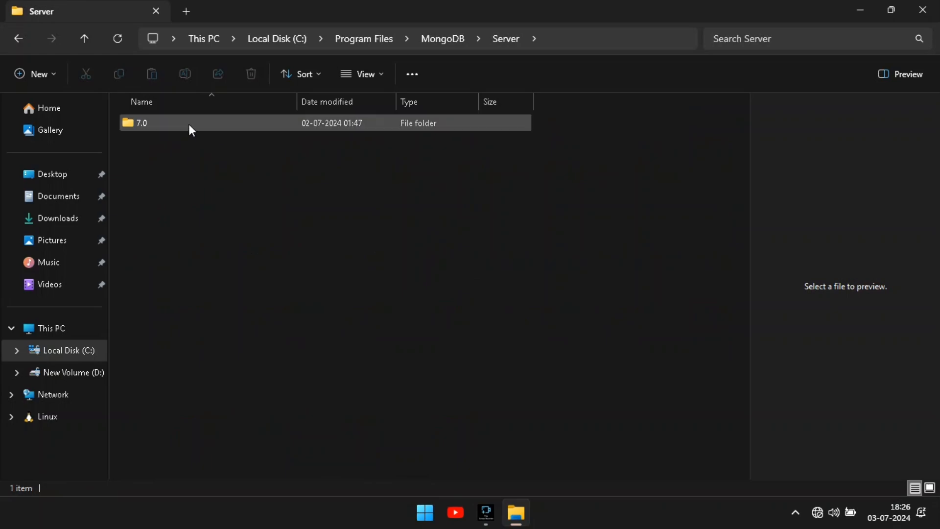
double_click(189, 125)
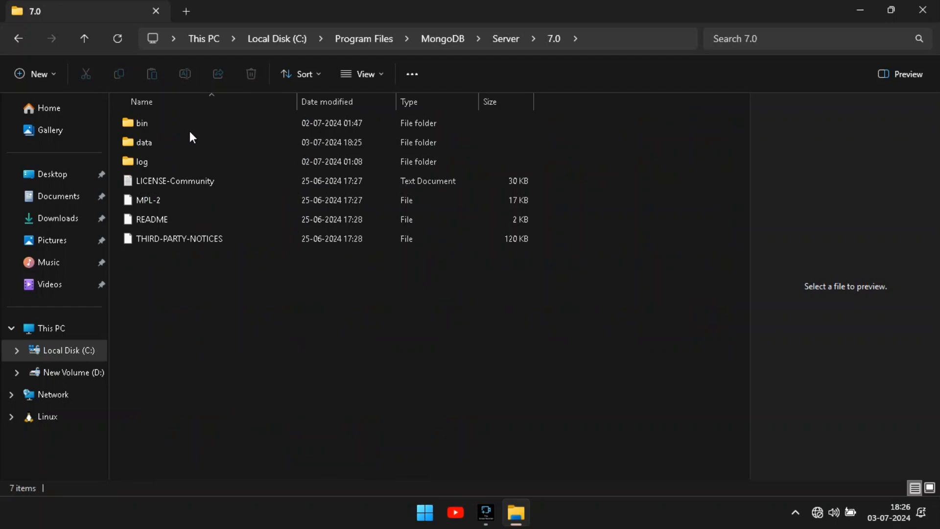
left_click(170, 119)
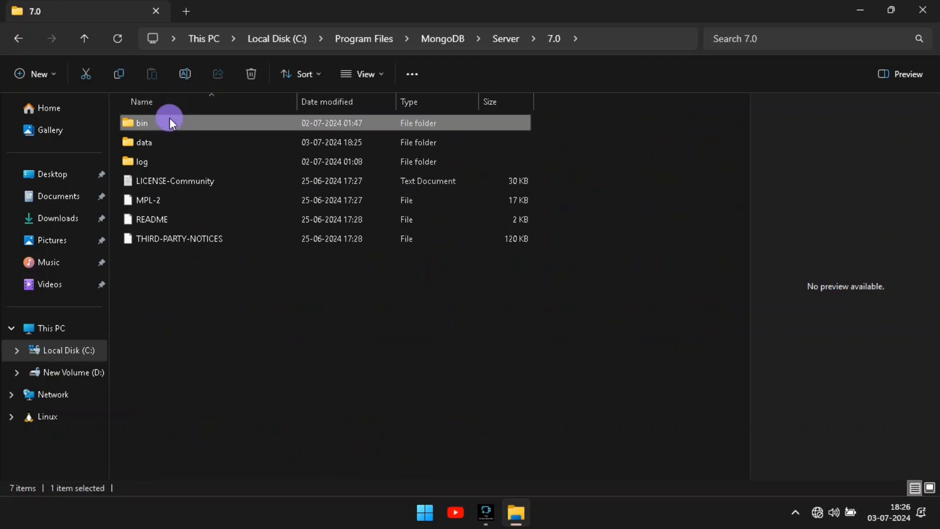
double_click(169, 121)
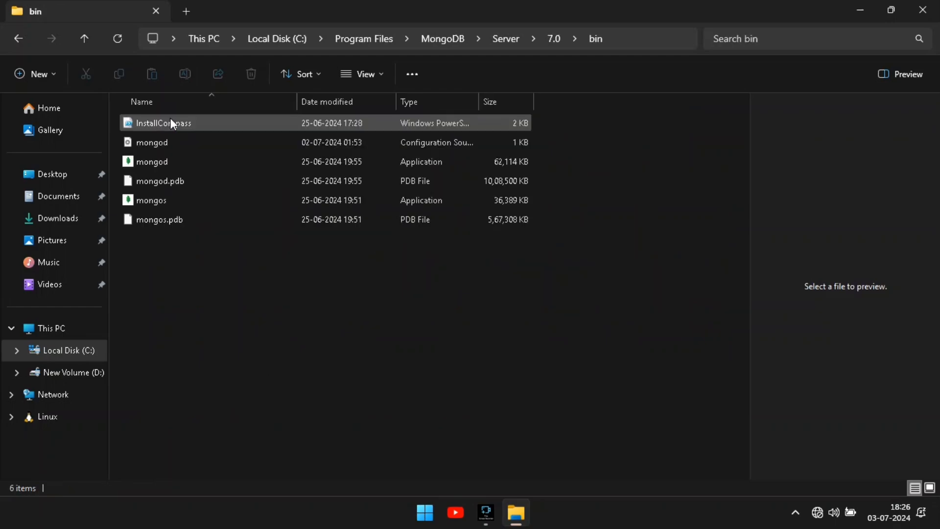
left_click(645, 37)
key("ctrl+c")
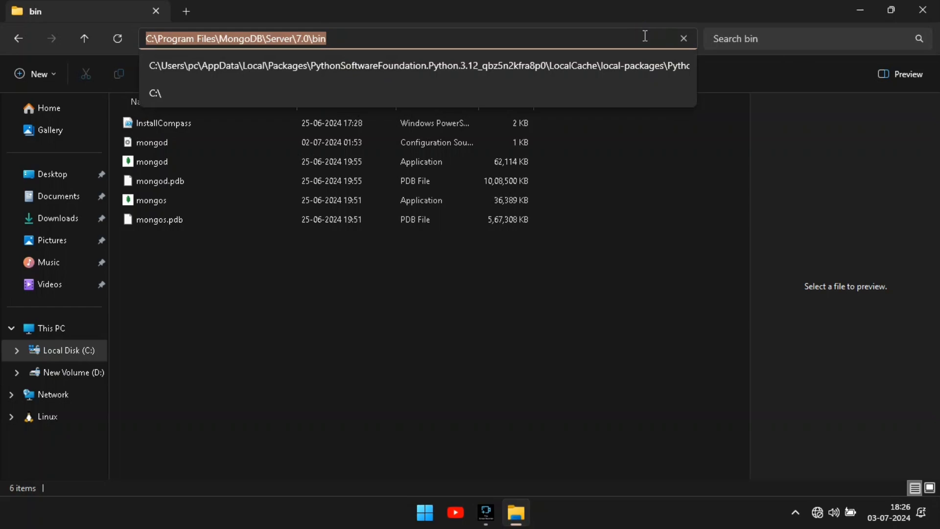
left_click(923, 10)
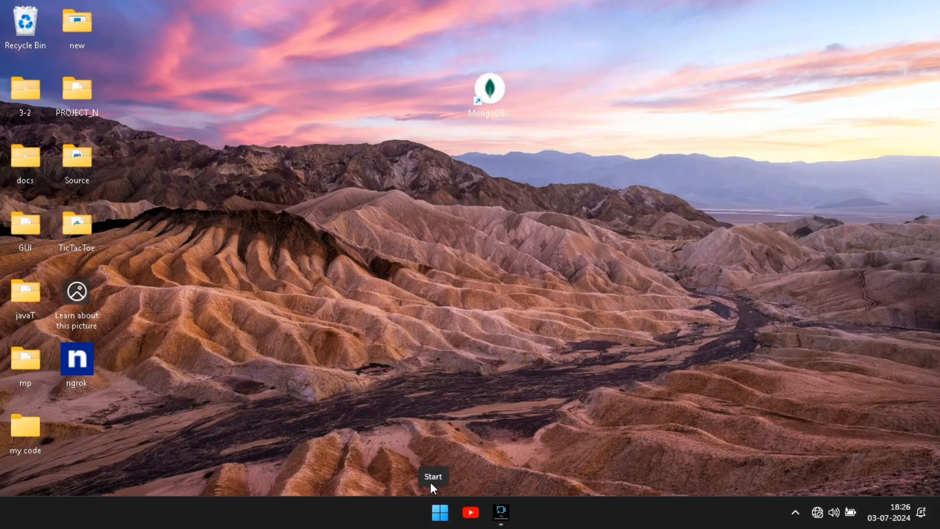
Search the Start menu for environment settings and open Edit the system environment variables.
left_click(435, 512)
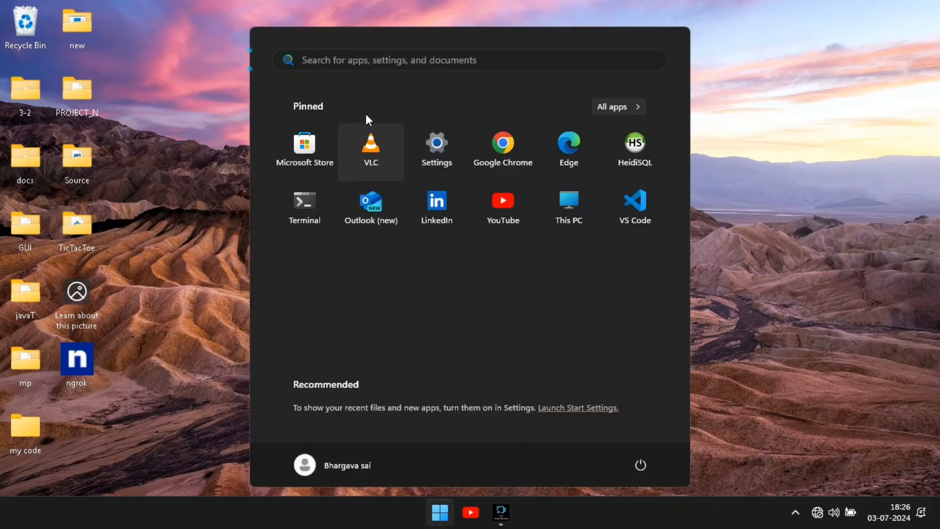
type("envi")
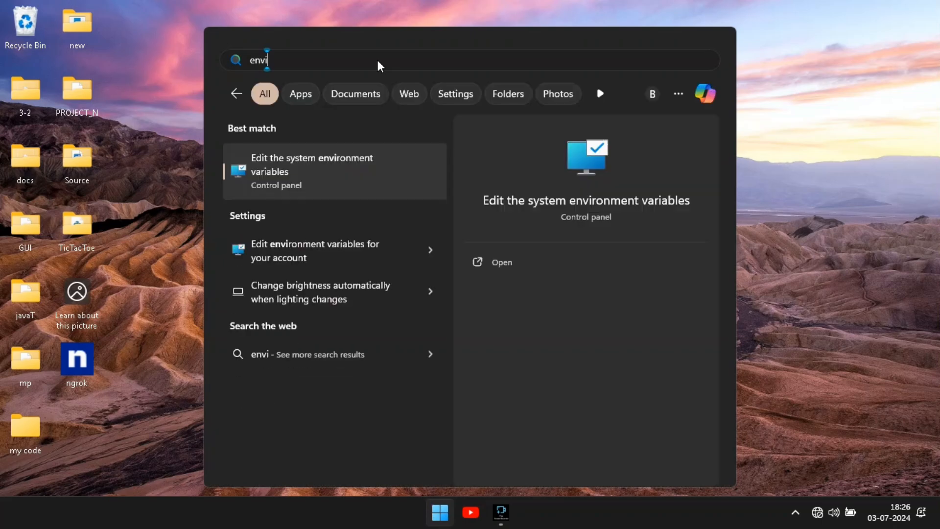
type("ronment")
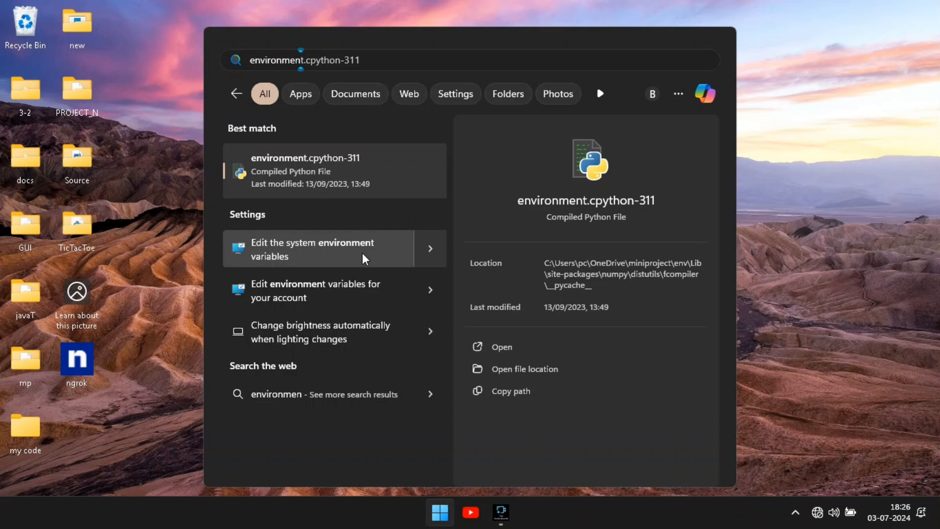
key("BackSpace")
key("BackSpace")
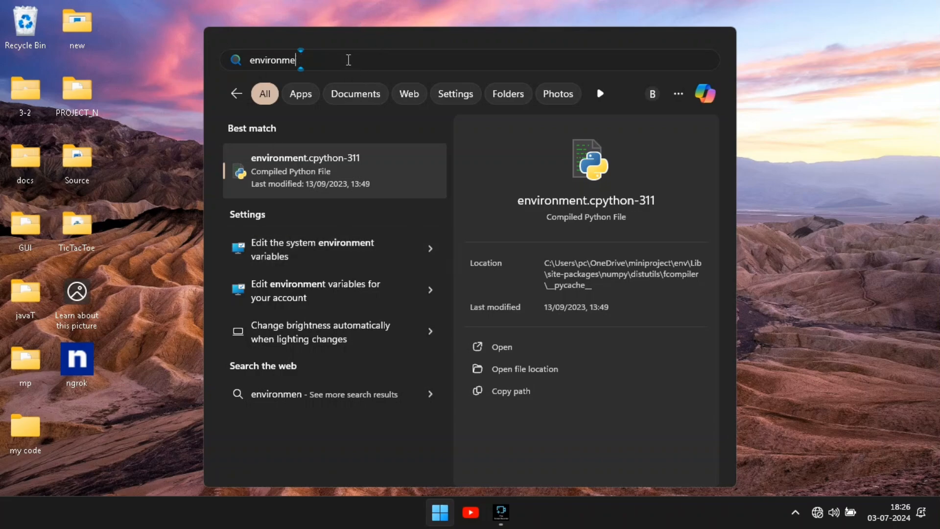
key("BackSpace")
key("BackSpace")
key("BackSpace")
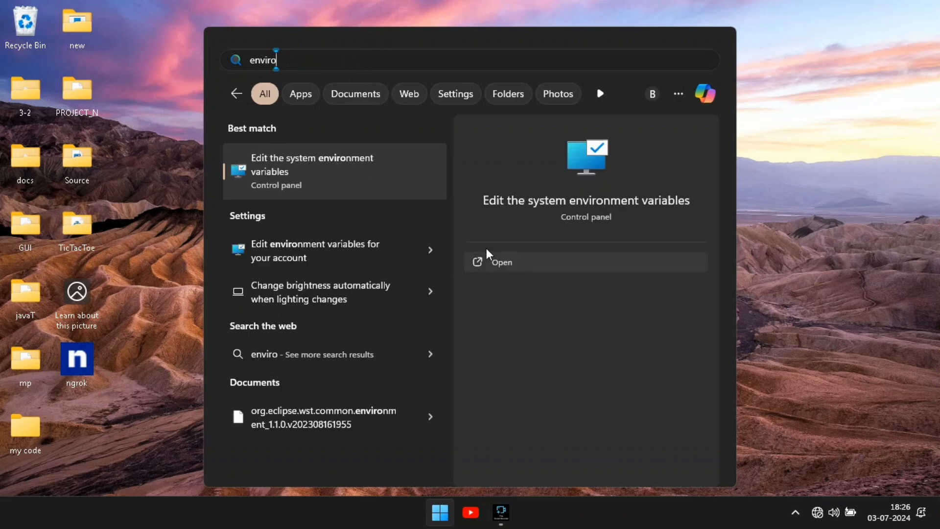
left_click(492, 263)
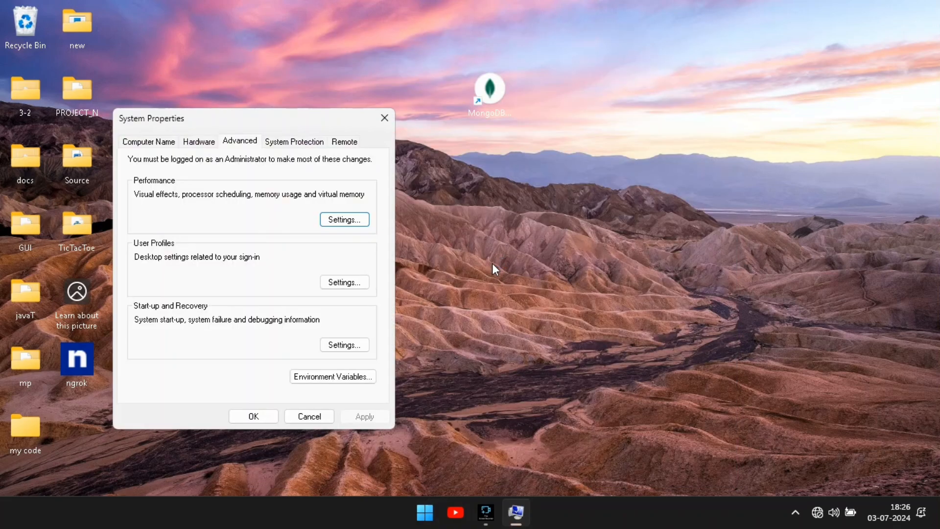
Add C:\Program Files\MongoDB\Server\7.0\bin as a new entry in the system Path variable and save all dialogs.
left_click(314, 378)
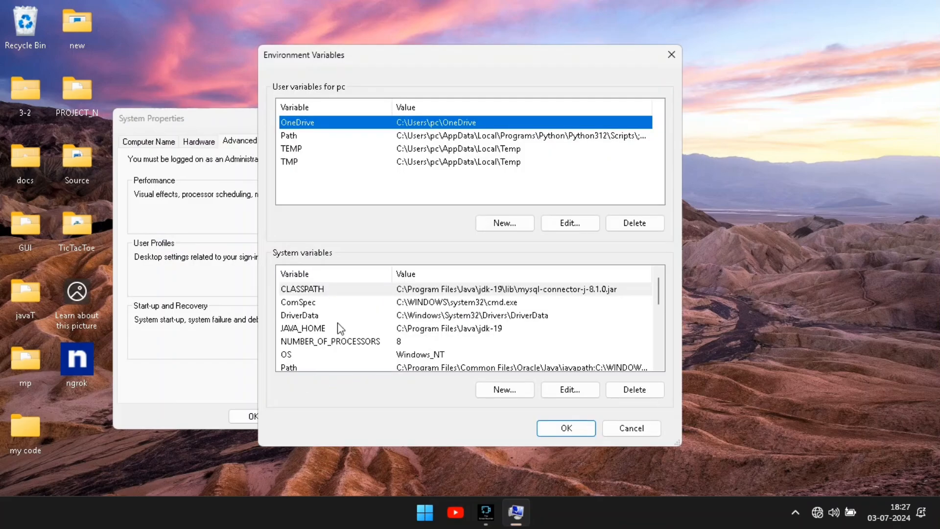
scroll(337, 346, "down", 4)
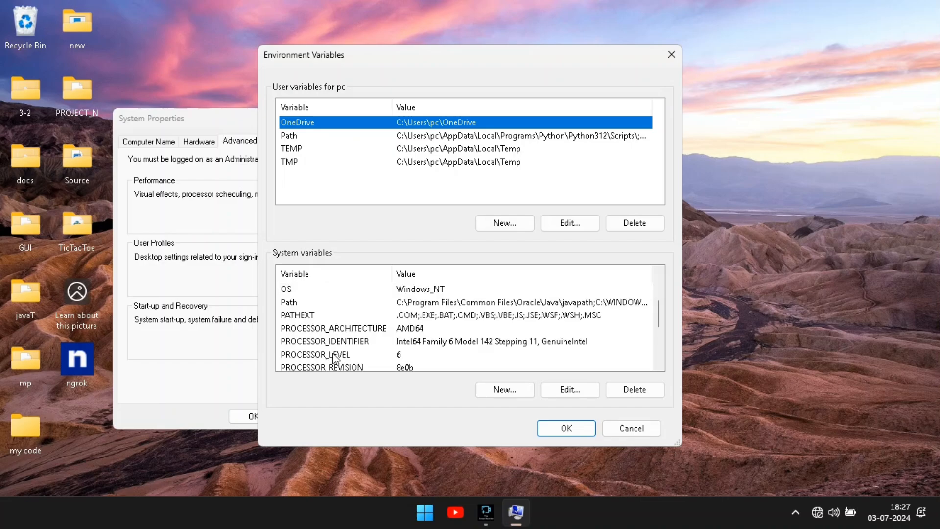
scroll(334, 358, "up", 3)
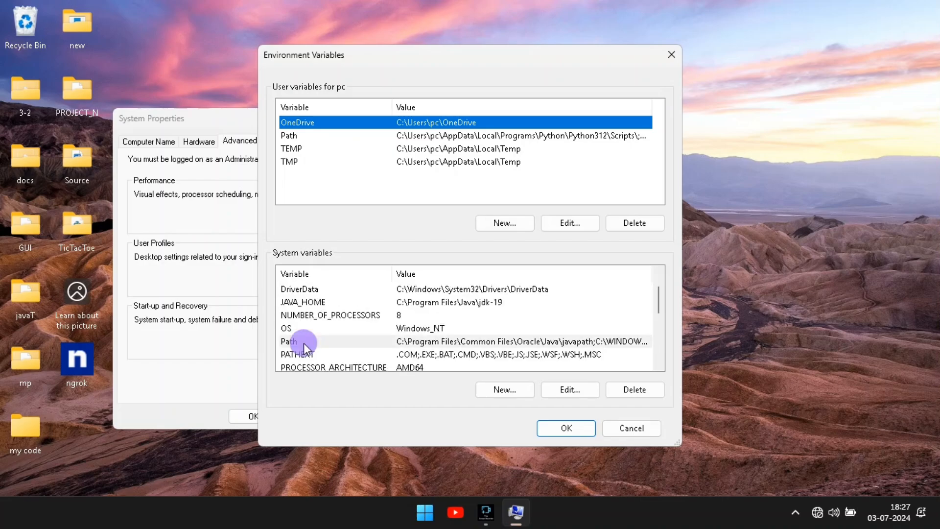
left_click(304, 343)
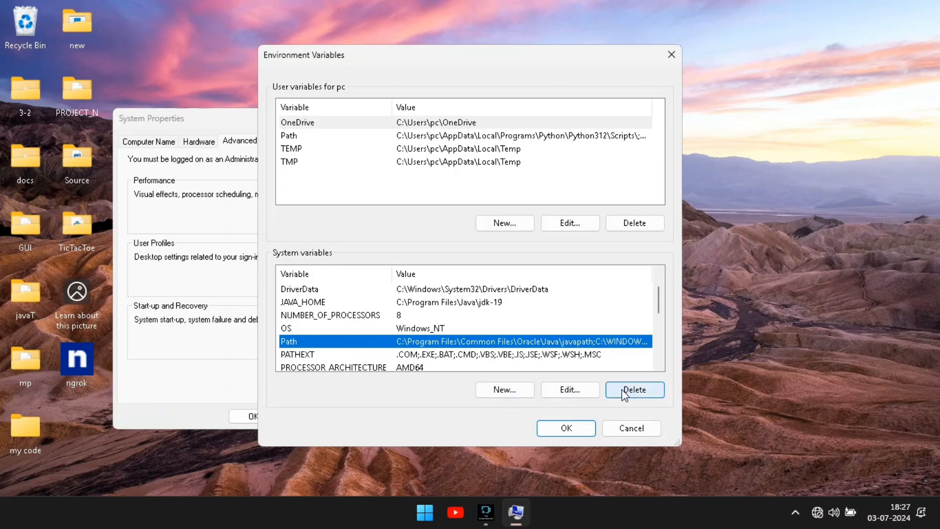
left_click(583, 392)
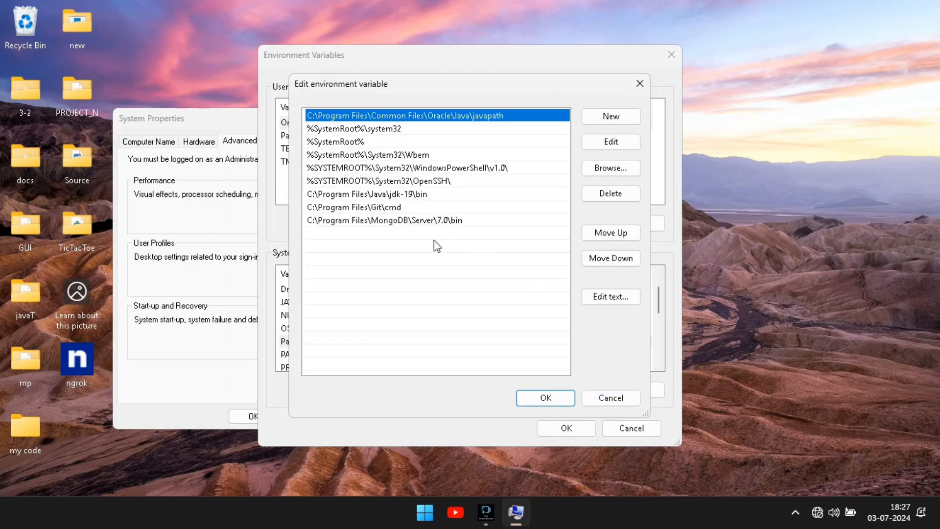
left_click(621, 118)
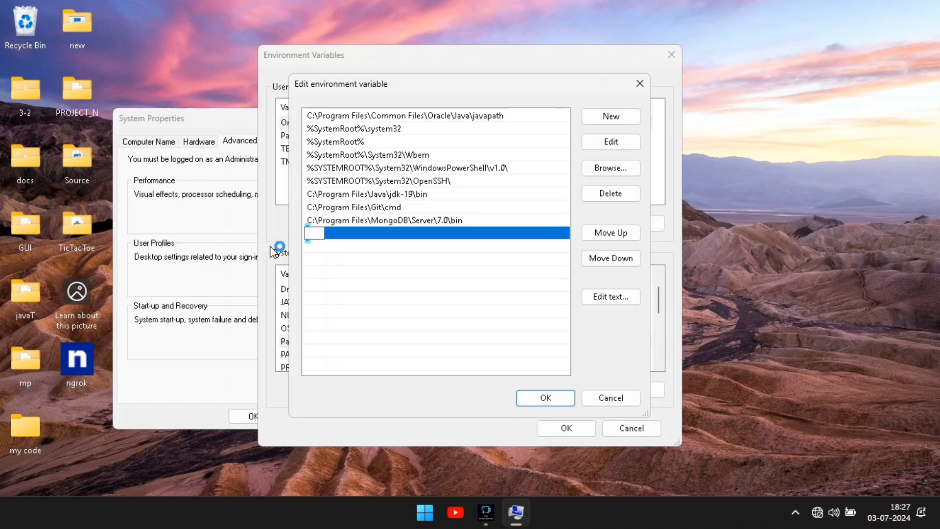
key("ctrl+v")
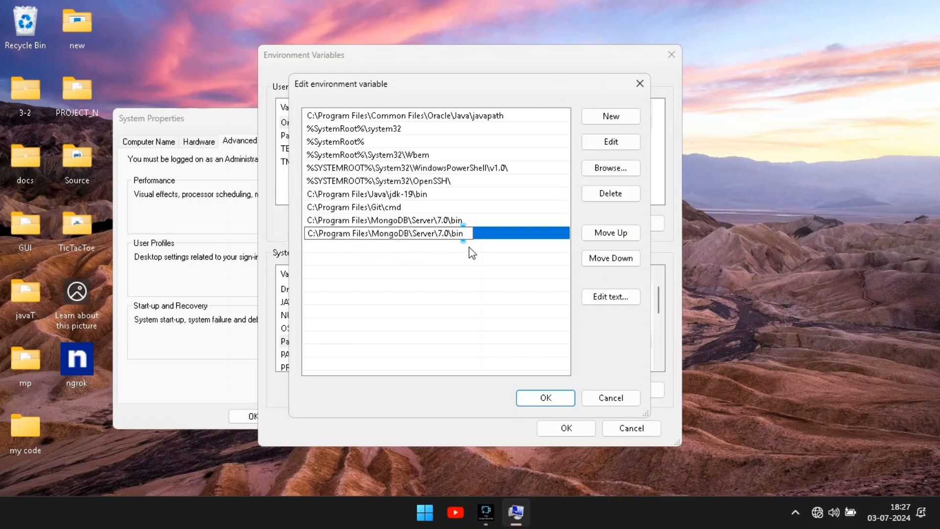
left_click(548, 401)
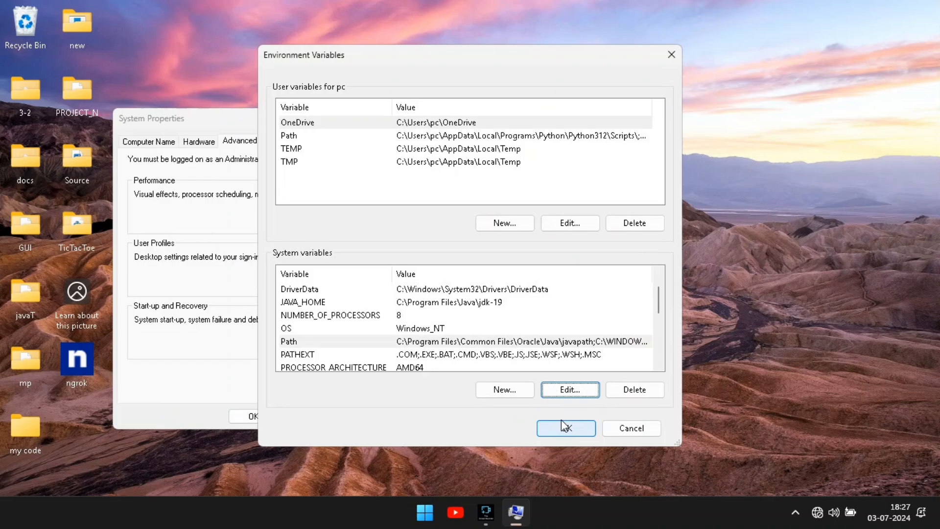
left_click(561, 421)
left_click(252, 416)
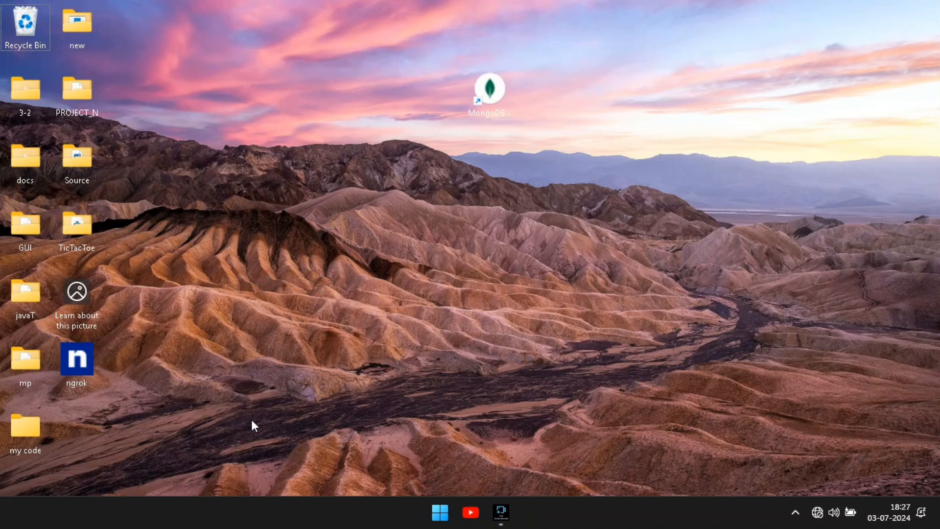
left_click(504, 512)
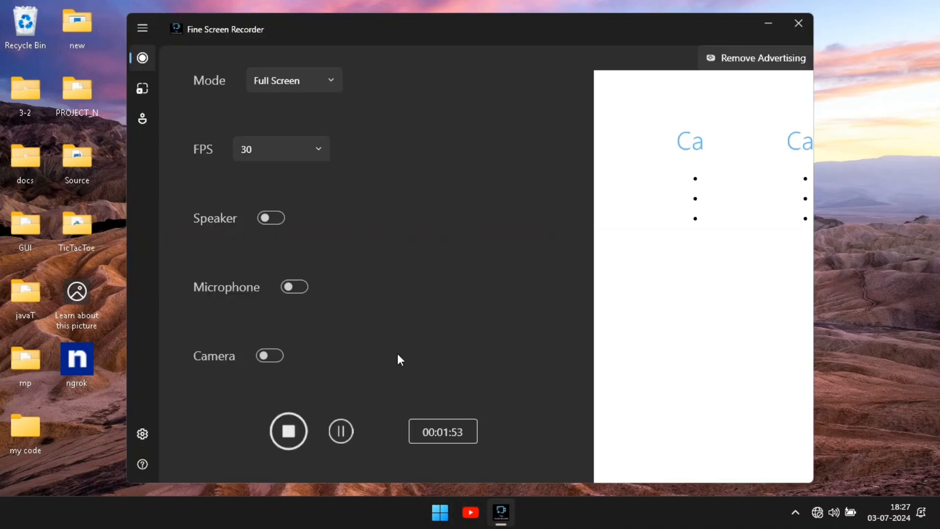
left_click(288, 430)
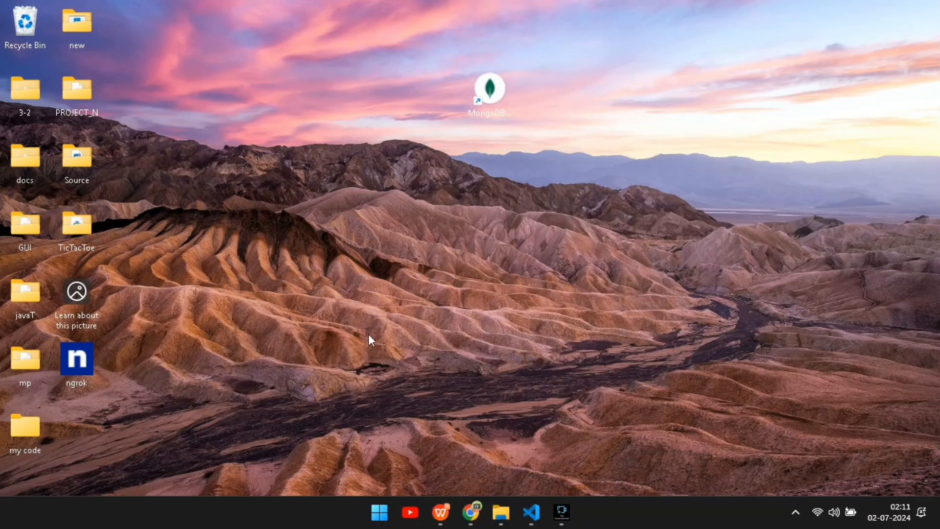
Open Terminal and run mongod --version to check the installed MongoDB server.
left_click(375, 512)
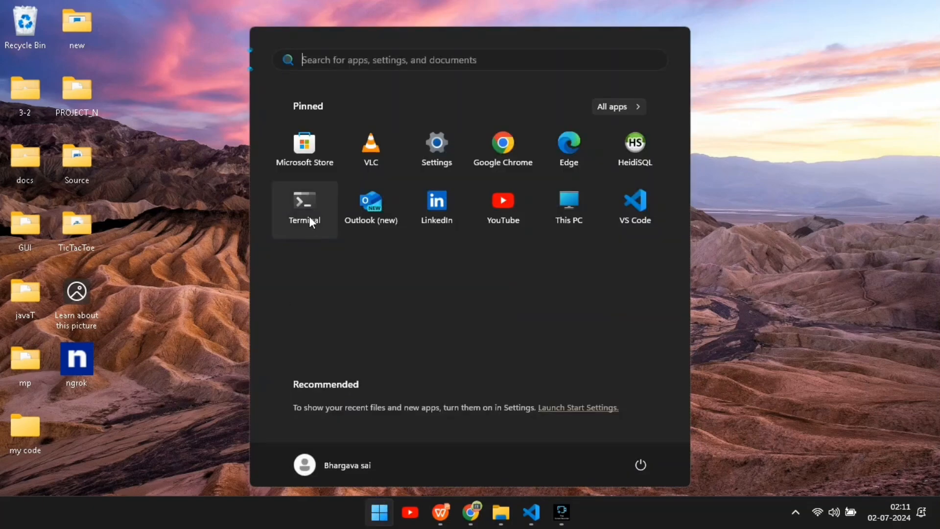
left_click(313, 203)
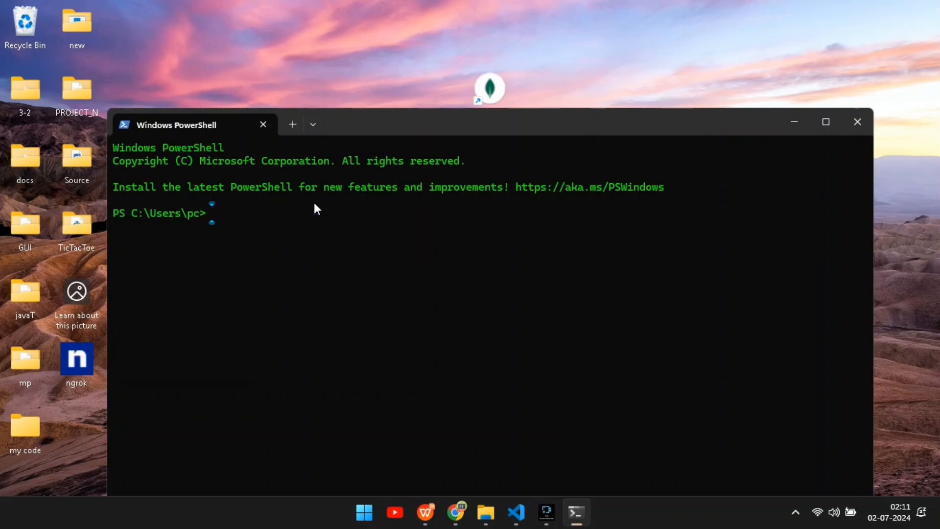
type("mongod --version")
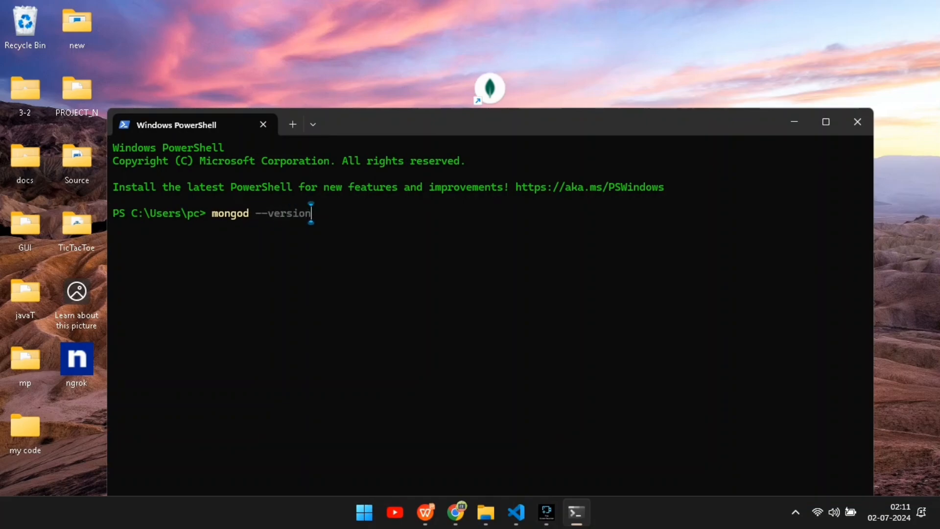
key("Return")
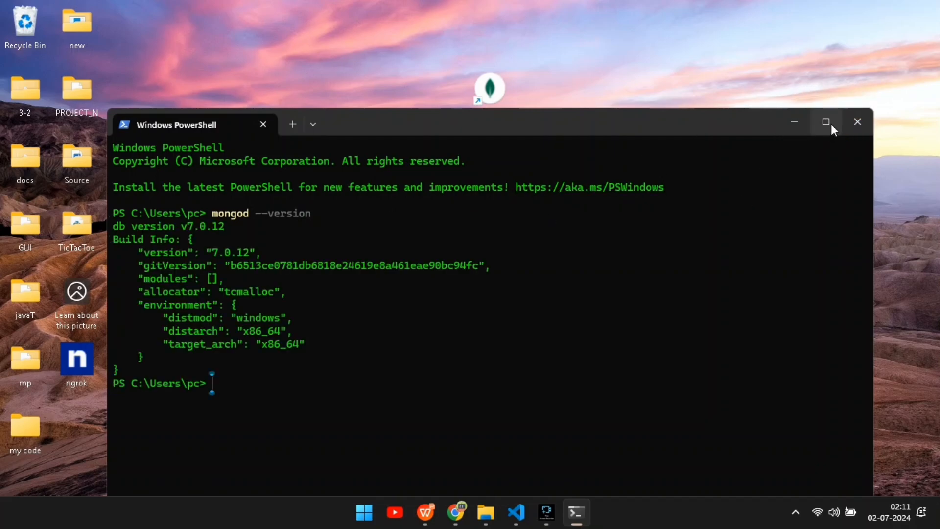
Maximize the terminal window and highlight the mongod --version command and its output.
left_click(825, 122)
scroll(339, 197, "up", 4)
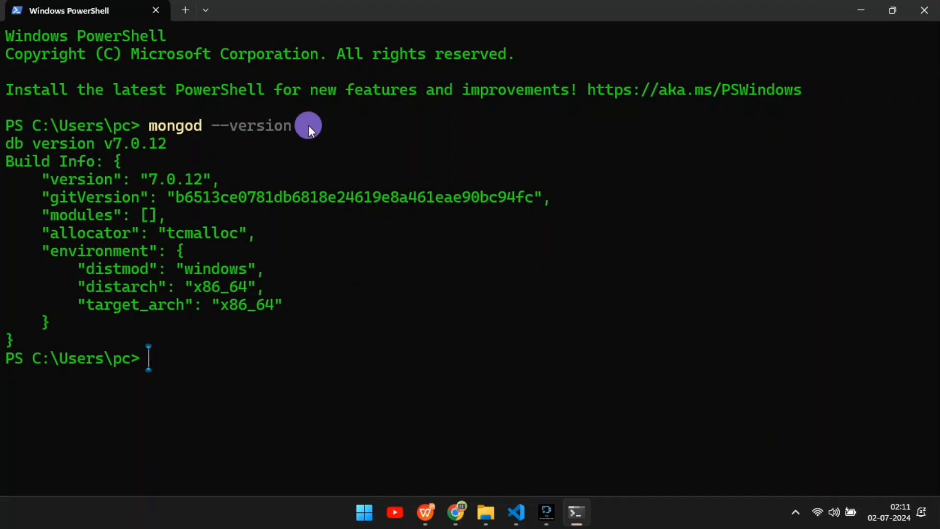
left_click_drag(308, 125, 148, 125)
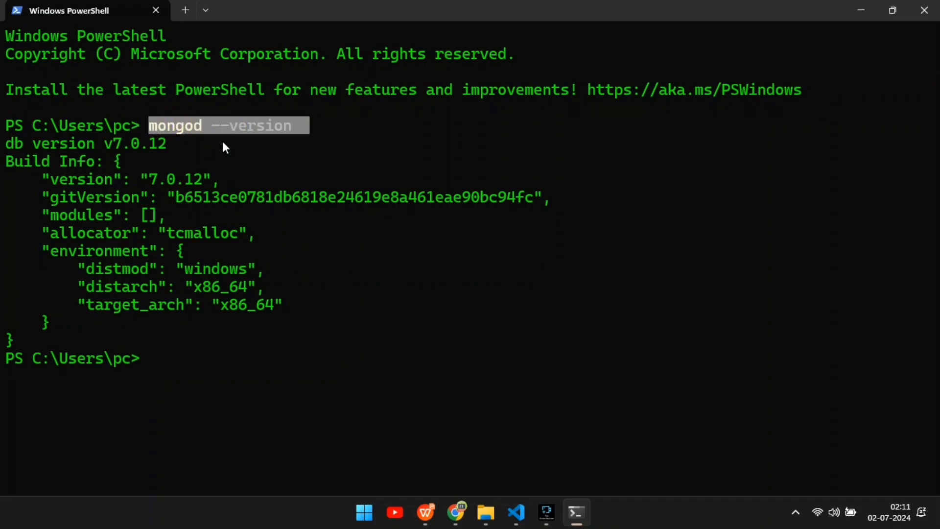
left_click(264, 154)
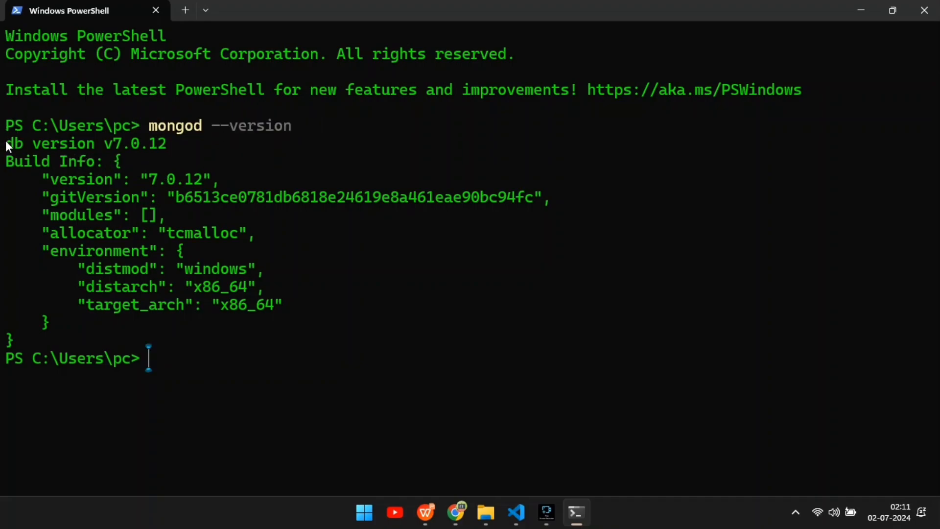
Highlight the server's db version line, then run mongosh --version to check the installed MongoDB Shell.
left_click_drag(168, 140, 7, 145)
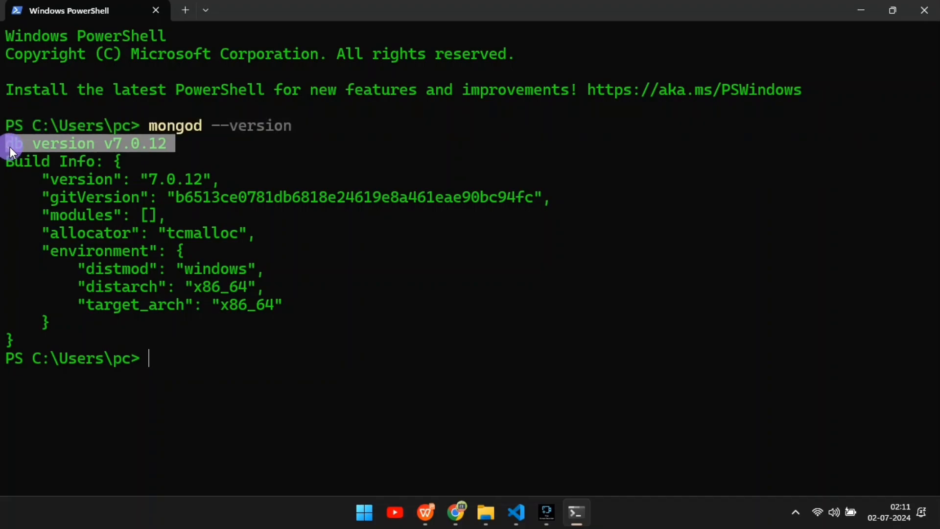
left_click(172, 163)
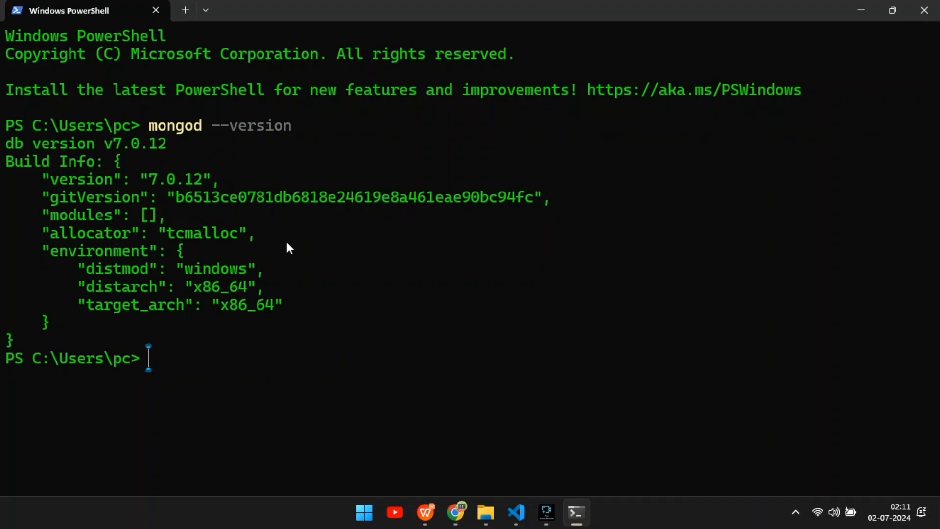
left_click(205, 359)
type("mongosh")
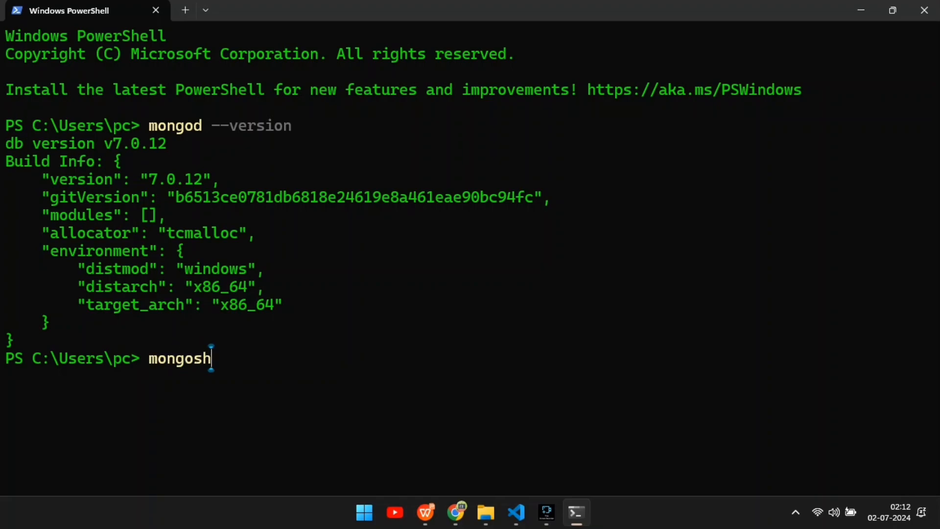
type(" --vers")
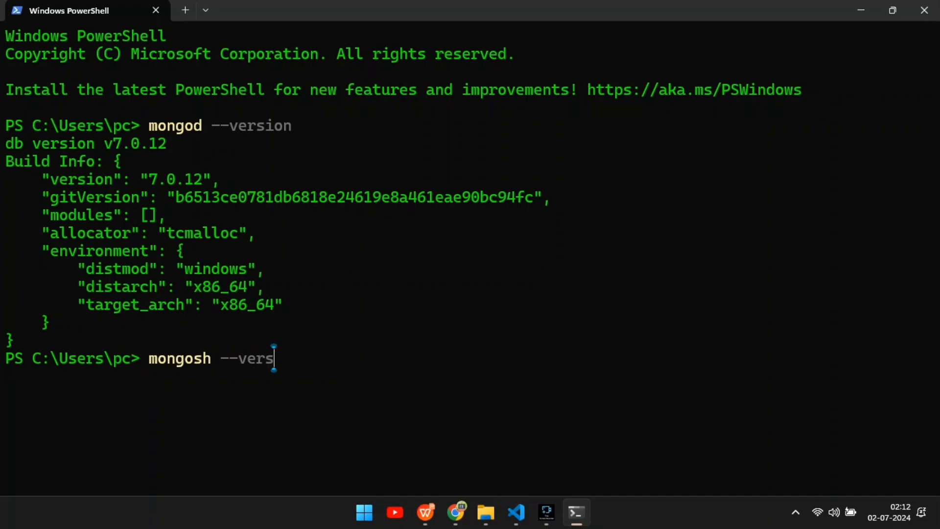
type("ion")
key("Return")
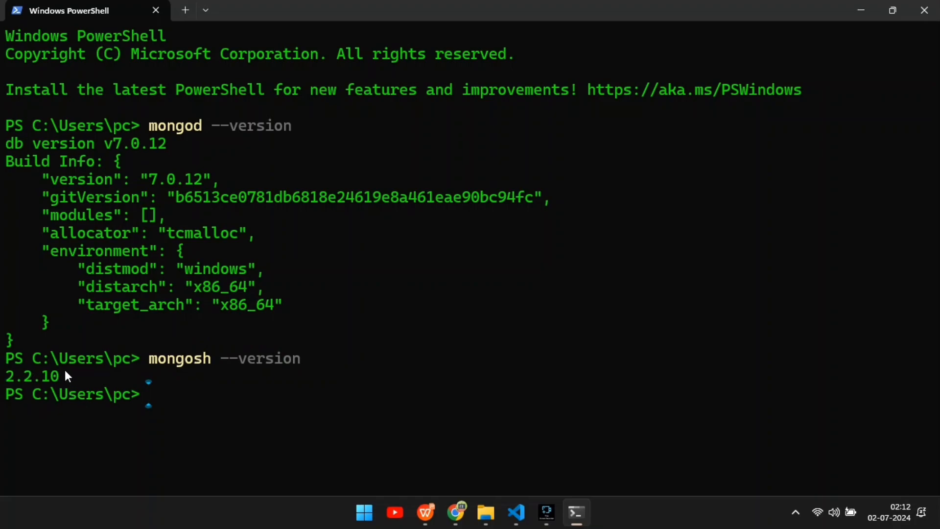
Highlight the shell version output, minimize the terminal, and open MongoDB Compass maximized from its desktop shortcut.
left_click_drag(67, 376, 4, 376)
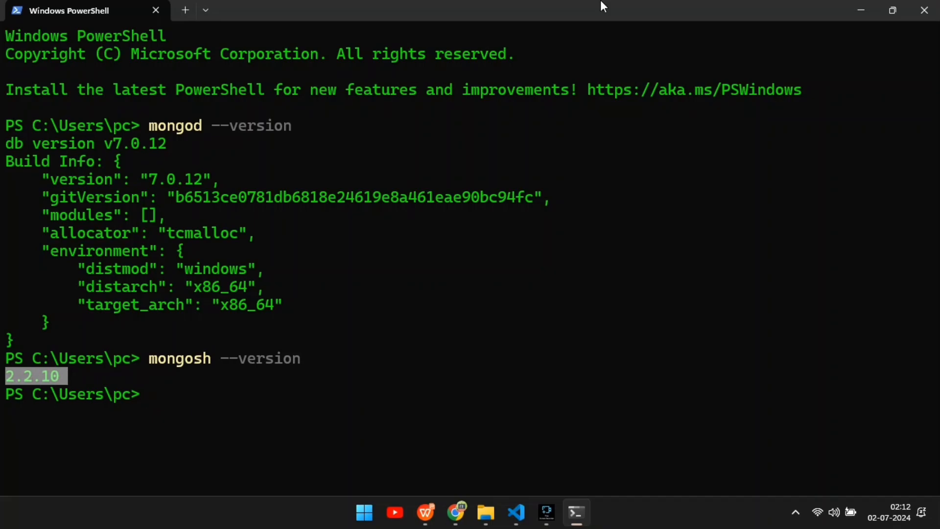
left_click(849, 6)
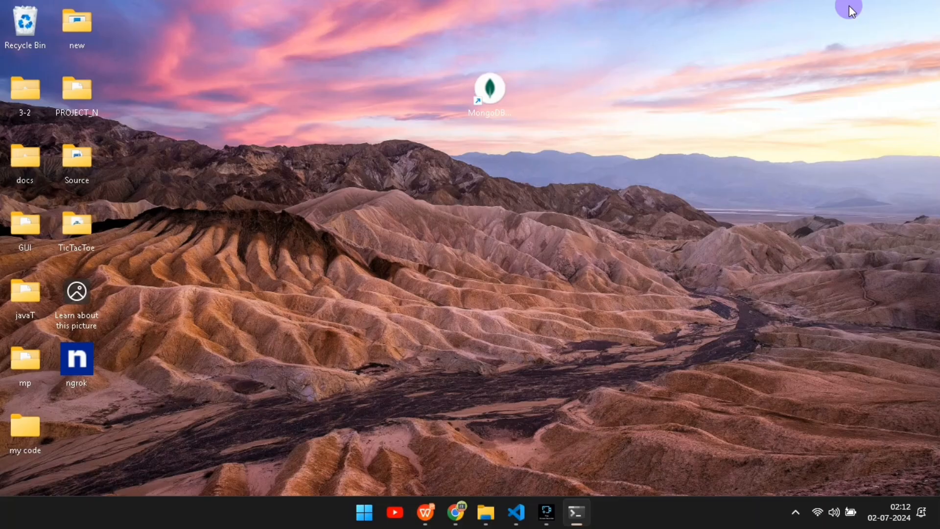
double_click(489, 93)
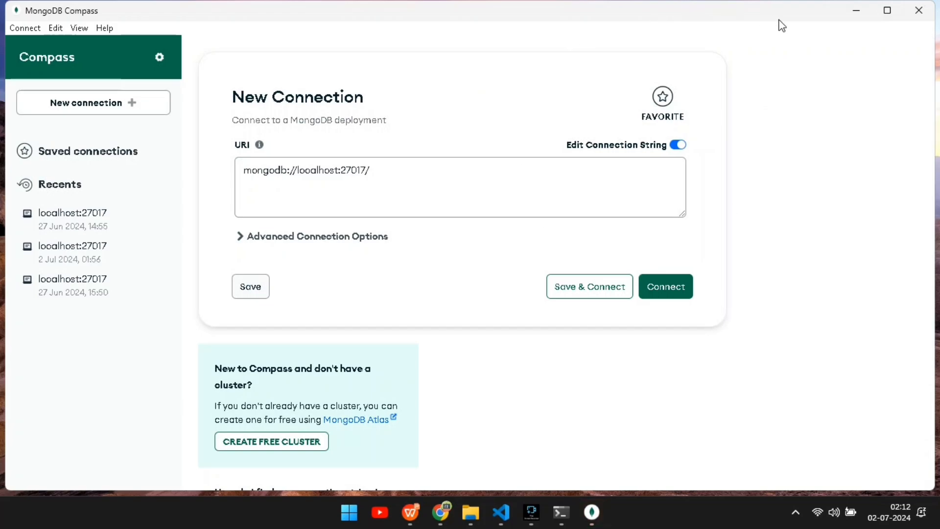
left_click(885, 13)
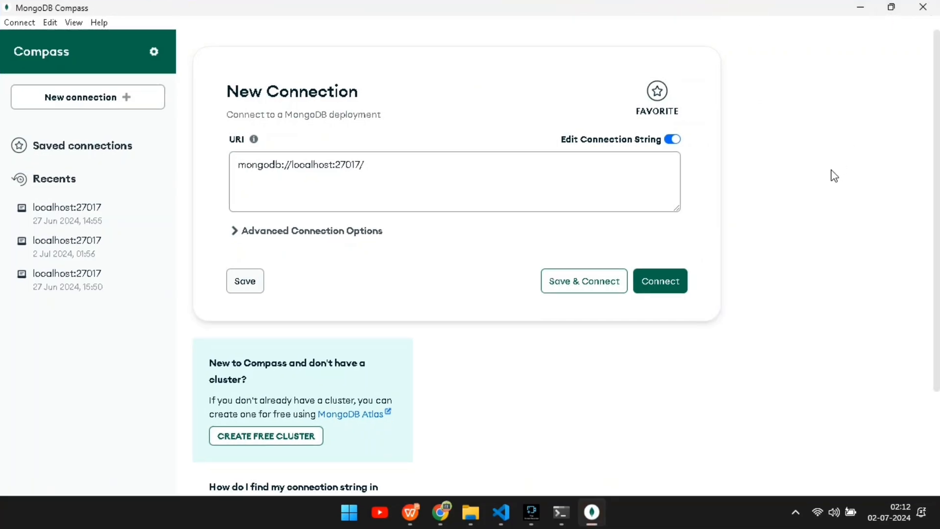
Remove the trailing slash from the mongodb://localhost:27017 connection URI and connect to the local server.
left_click(375, 174)
key("BackSpace")
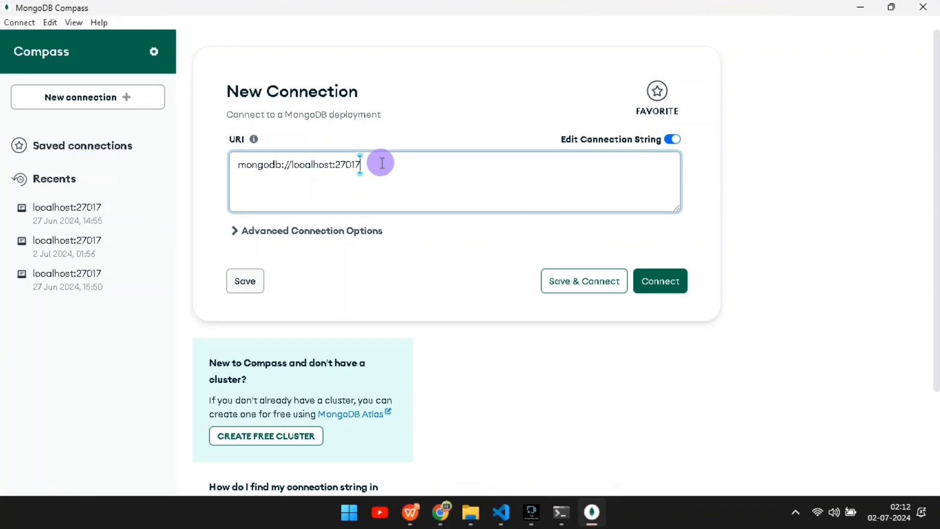
left_click_drag(380, 161, 234, 160)
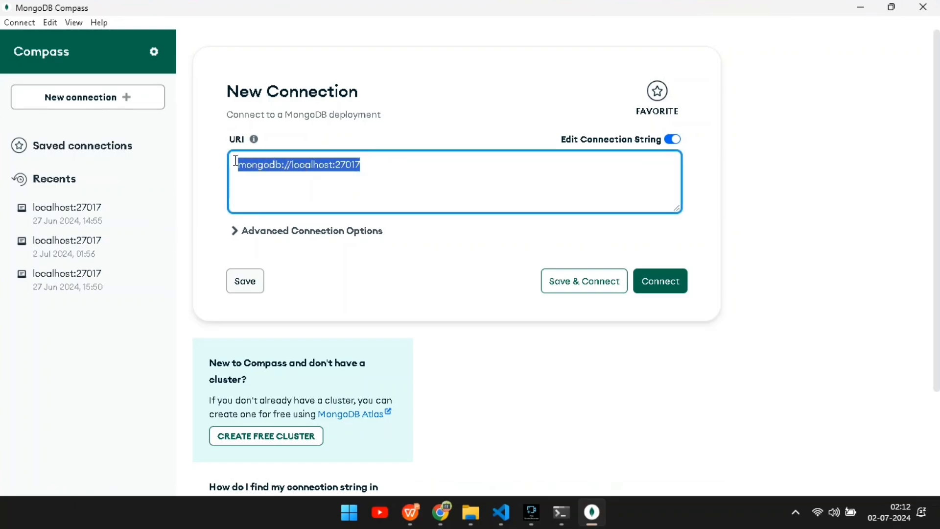
left_click(412, 167)
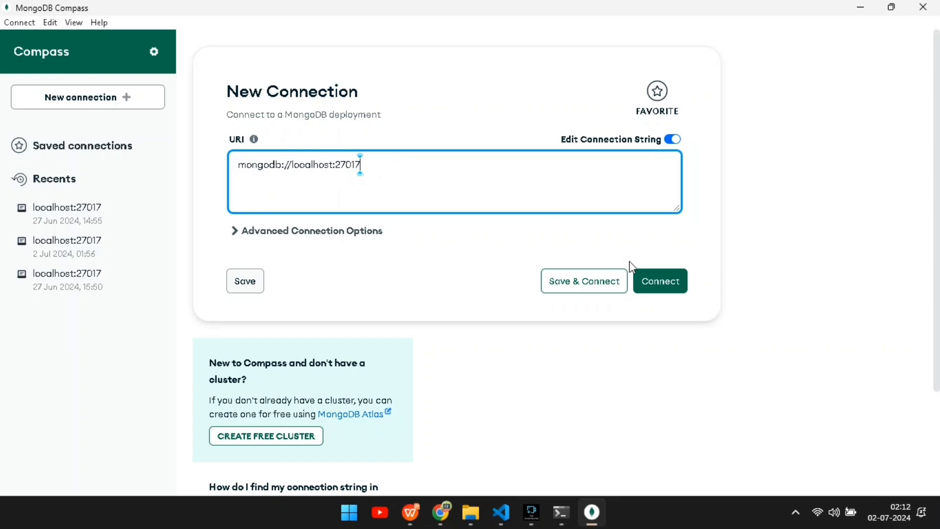
left_click(647, 283)
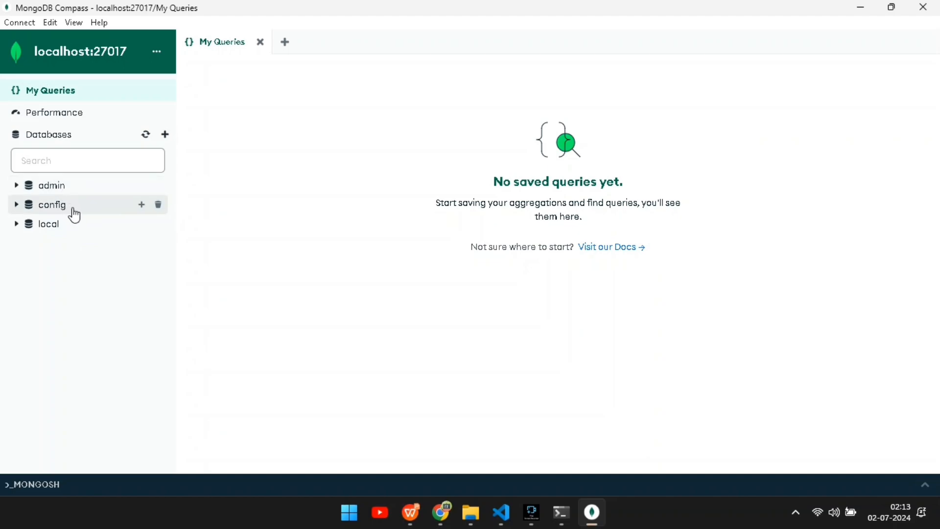
Expand and collapse the admin database in the databases list, then close Compass.
left_click(15, 188)
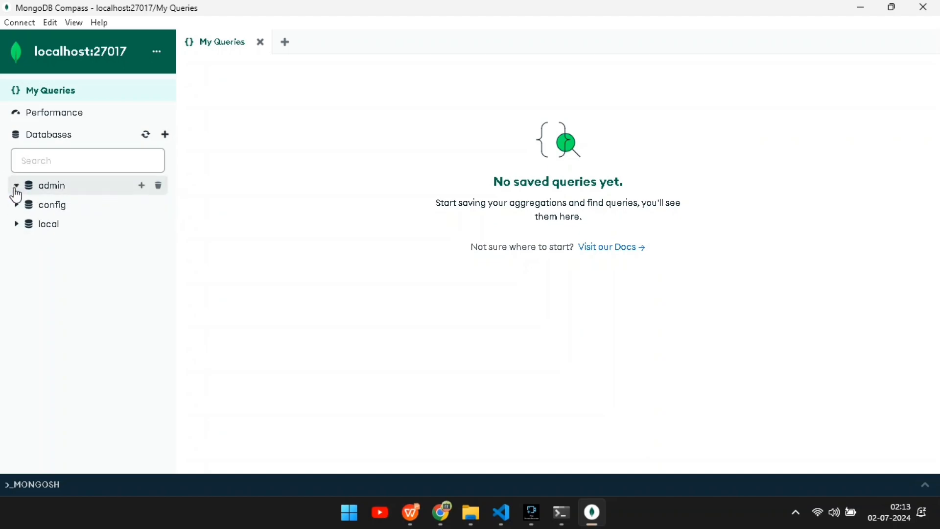
left_click(15, 188)
left_click(15, 188)
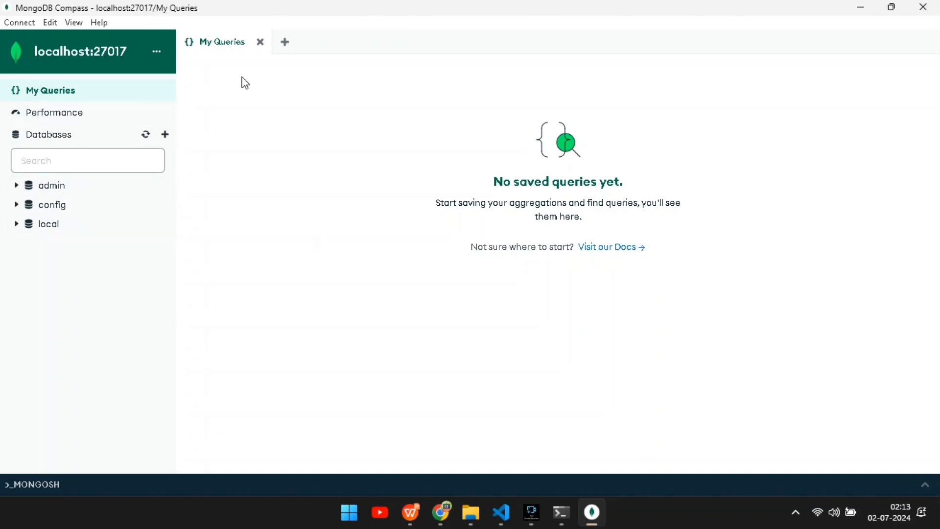
left_click(923, 7)
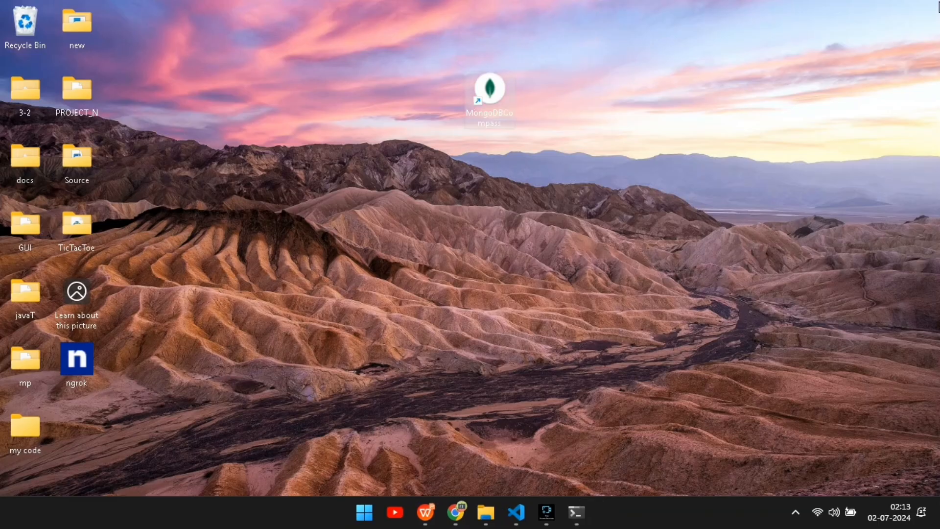
Return to the terminal and run mongosh to start the MongoDB shell connected to the local server.
left_click(587, 519)
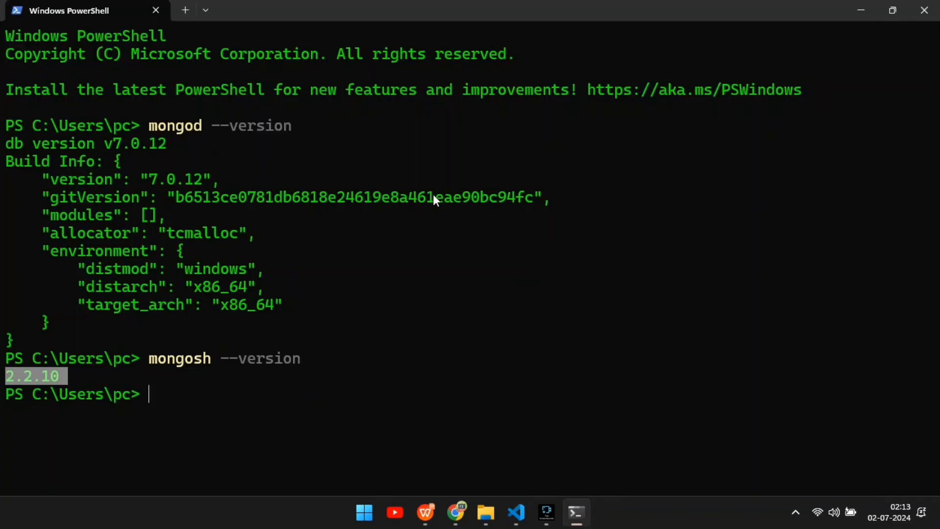
left_click(227, 393)
double_click(227, 393)
type("monog")
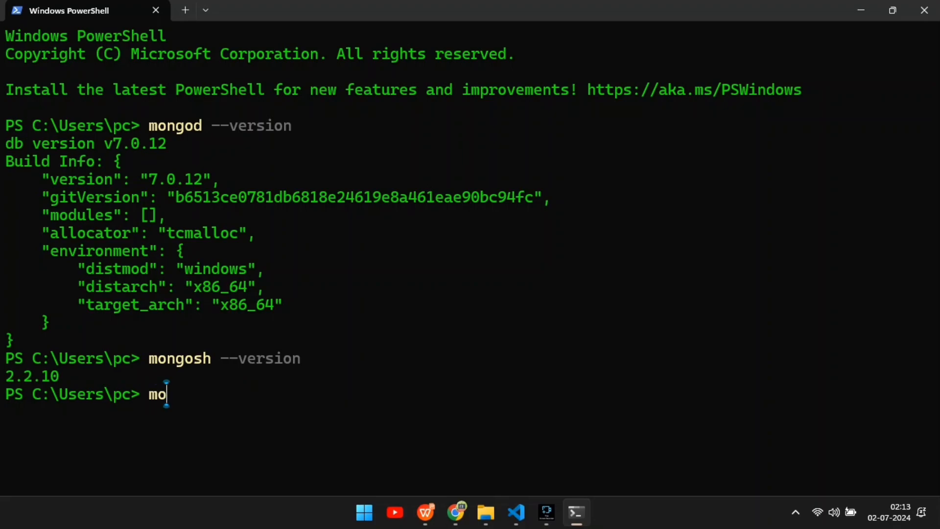
key("BackSpace")
key("BackSpace")
key("BackSpace")
key("BackSpace")
key("BackSpace")
type("mongosh")
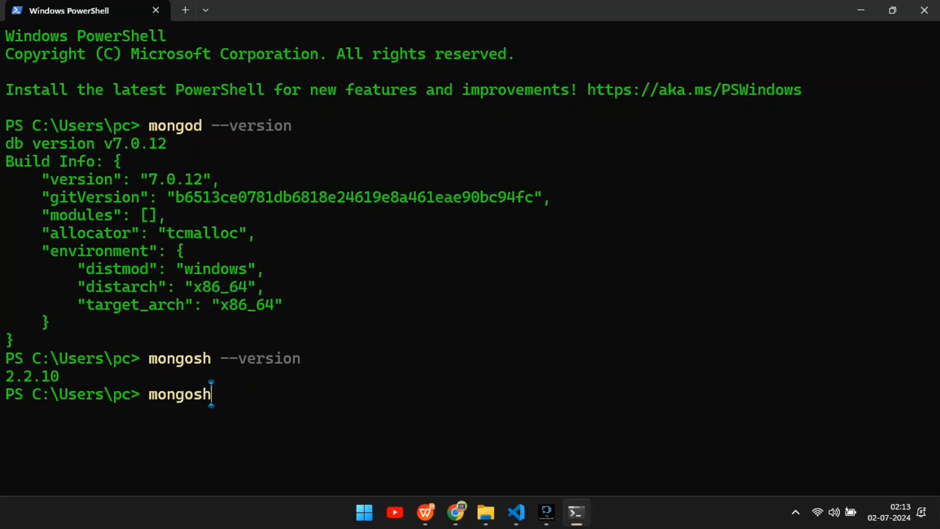
key("Return")
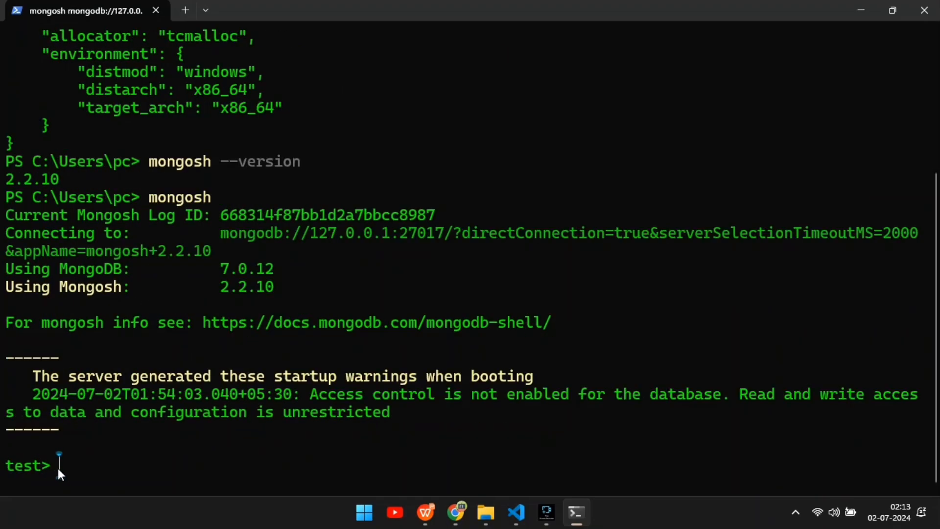
Highlight the test prompt and run show dbs to list the existing databases.
left_click_drag(58, 468, 3, 468)
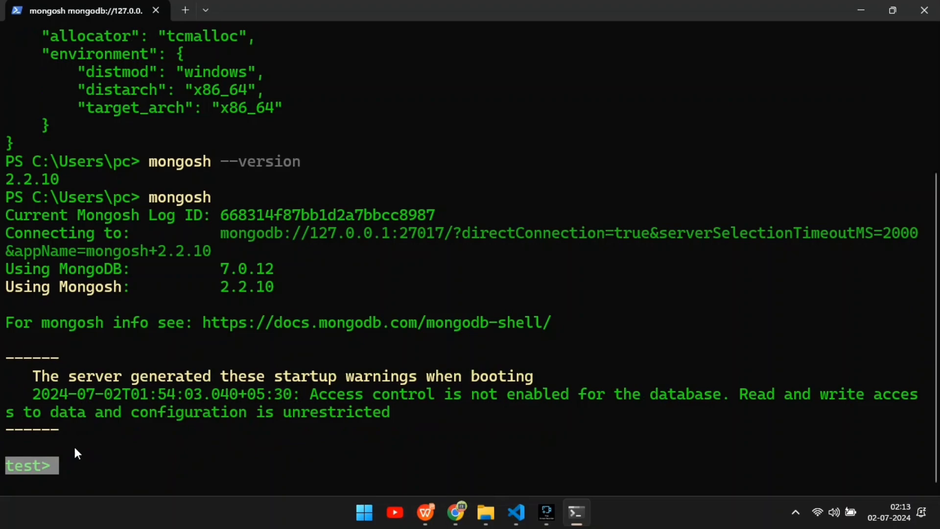
left_click(94, 469)
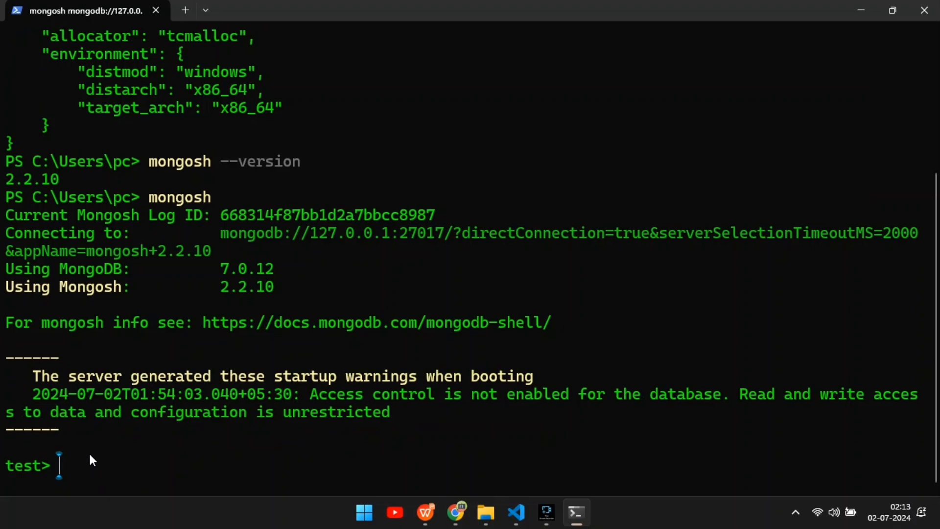
type("show dbs")
key("Return")
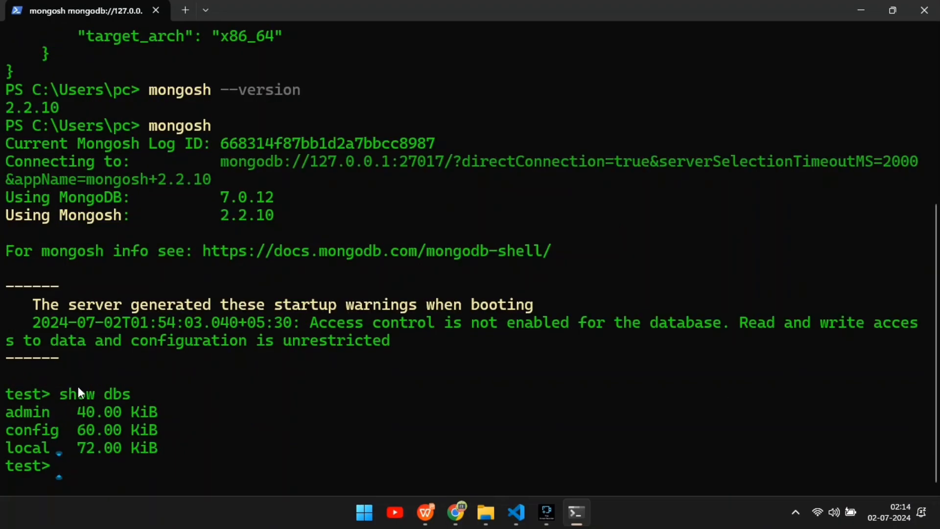
Highlight the database list and switch to a new database with use db1.
left_click_drag(171, 447, 3, 412)
left_click(69, 420)
type("use db1")
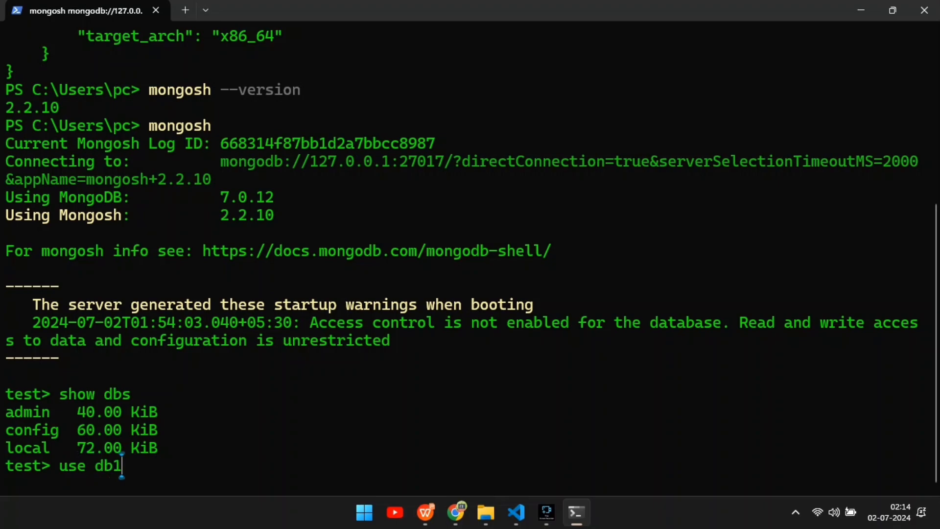
key("Return")
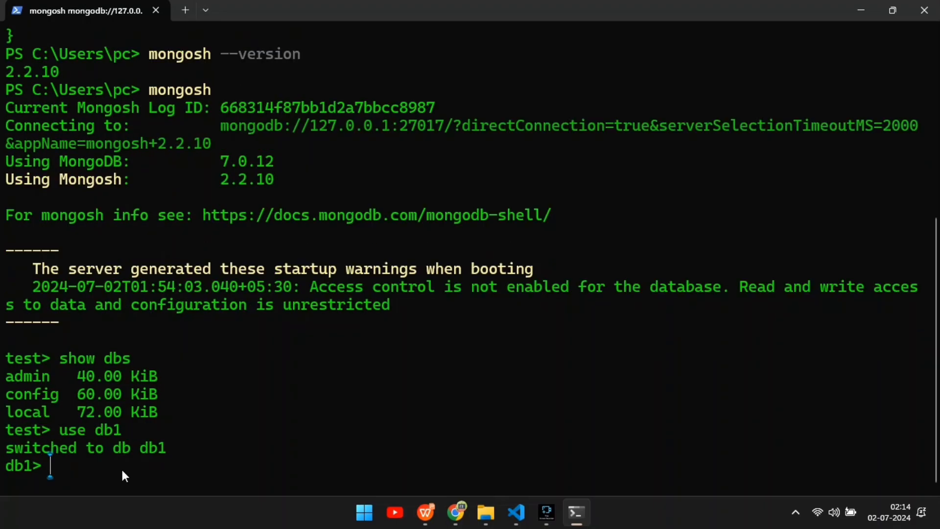
Highlight the switch confirmation and run show dbs again from the db1 prompt.
left_click_drag(188, 442, 5, 448)
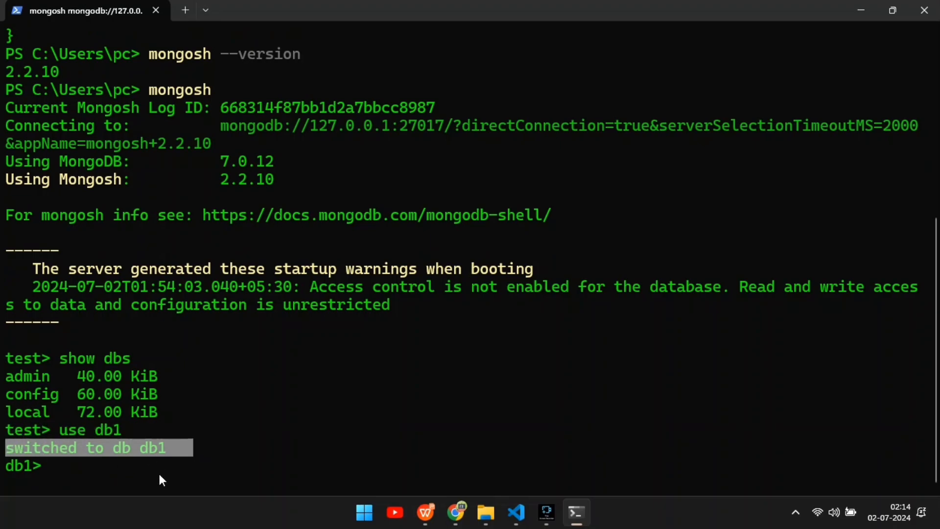
left_click(157, 465)
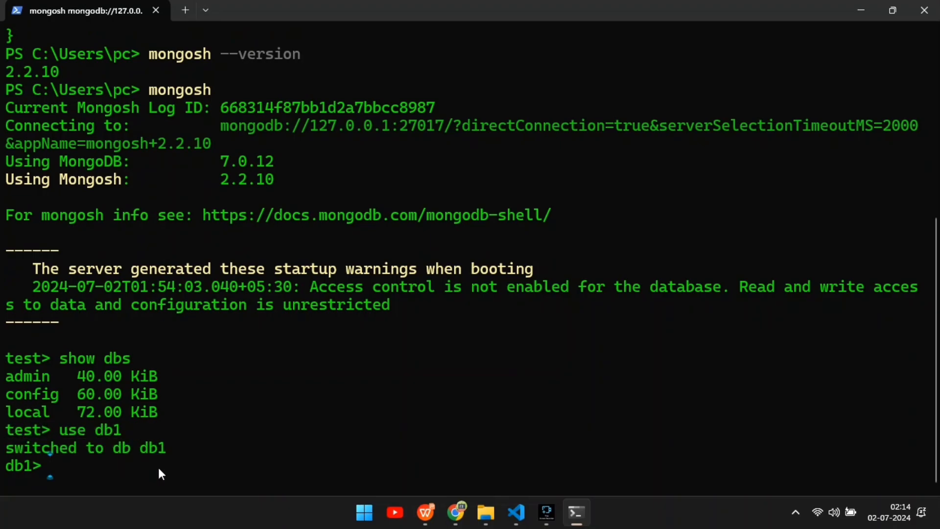
type("show dbs")
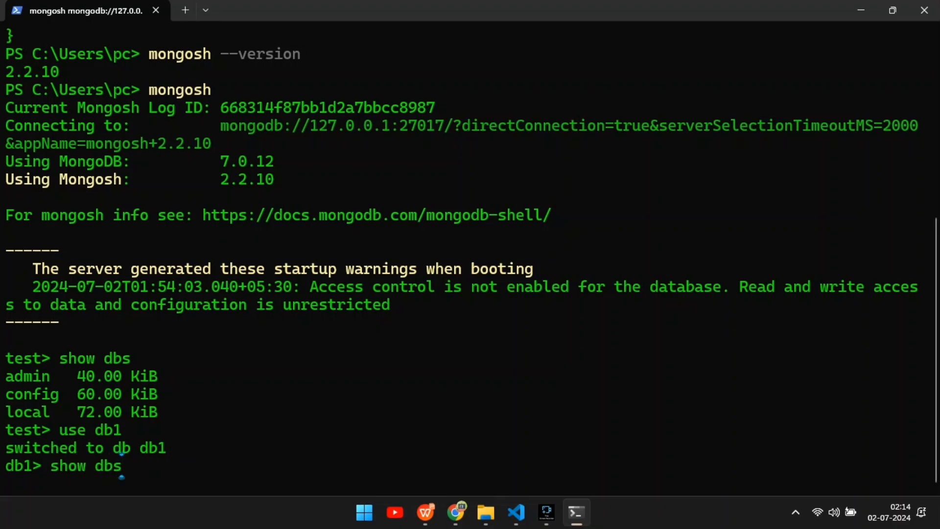
key("Return")
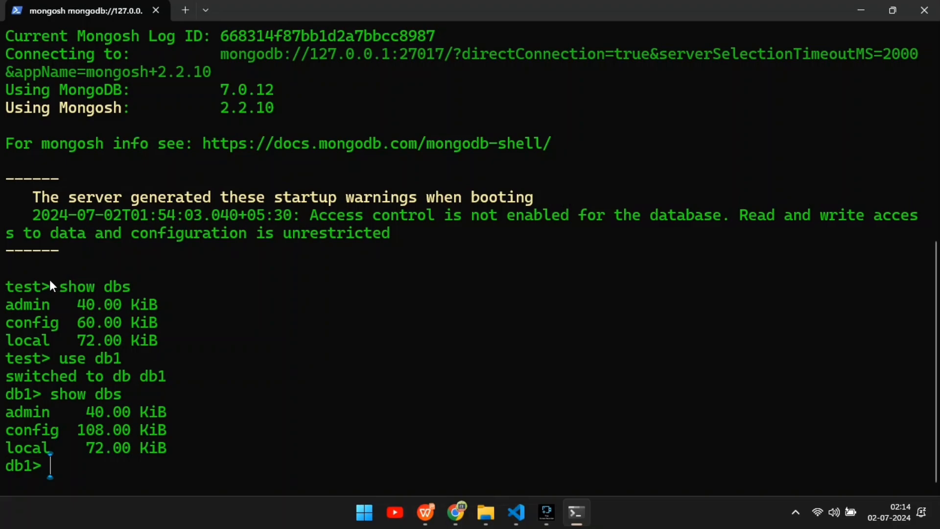
Highlight the earlier test prompt and minimize the terminal window.
left_click_drag(50, 284, 2, 293)
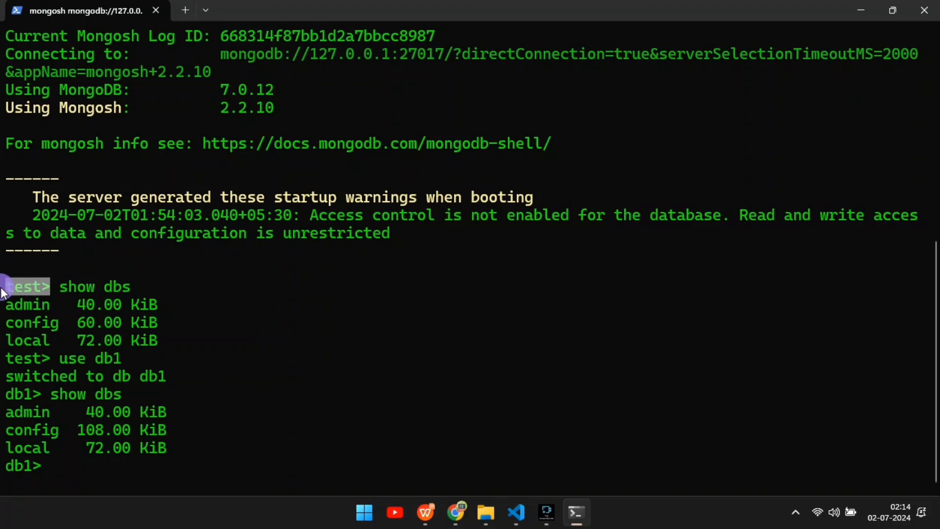
left_click(243, 283)
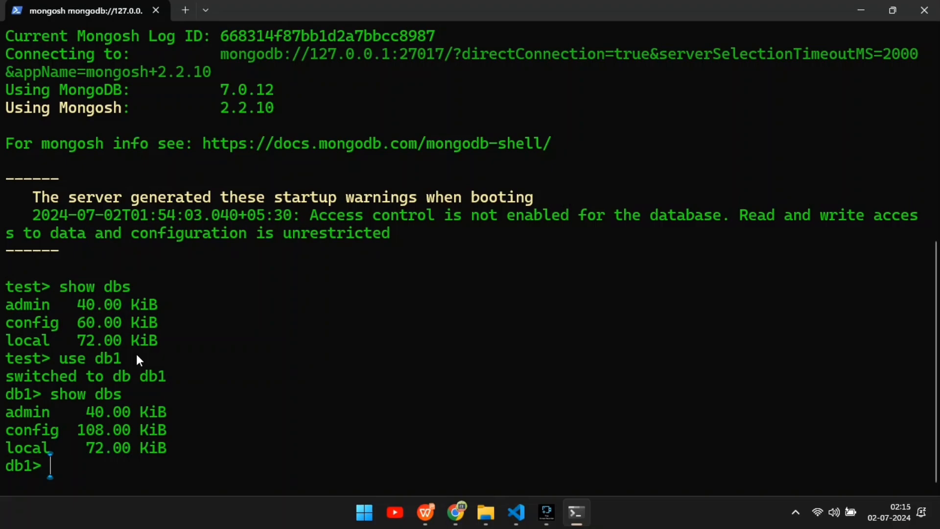
left_click(854, 9)
Refresh the desktop and reopen MongoDB Compass from its shortcut, maximizing the window.
right_click(396, 187)
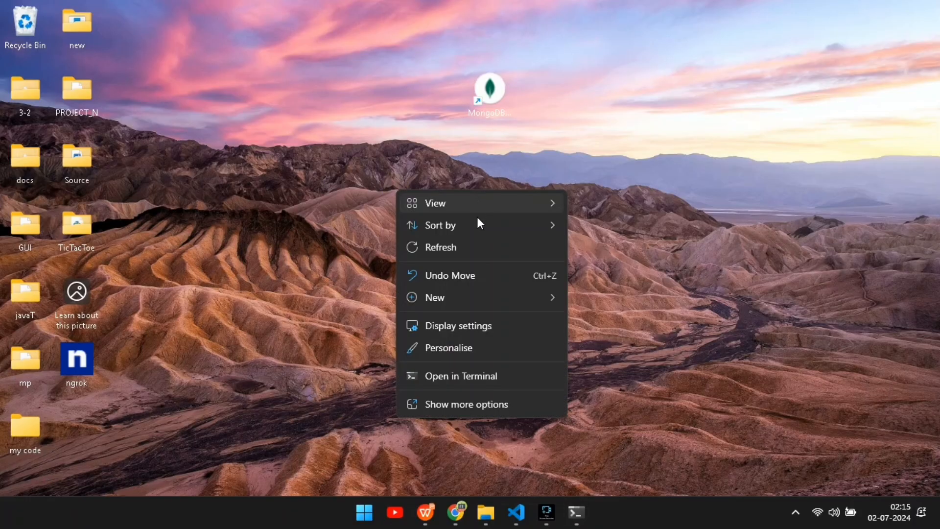
left_click(497, 247)
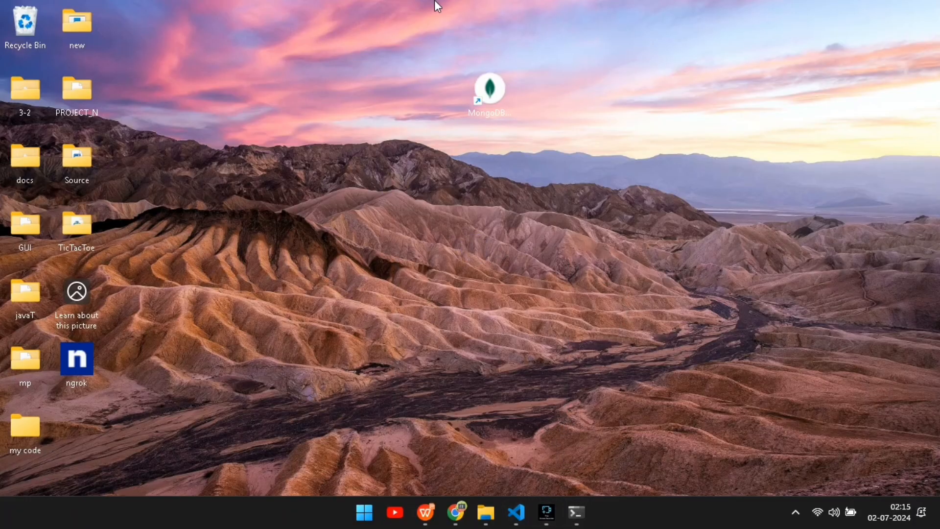
double_click(490, 81)
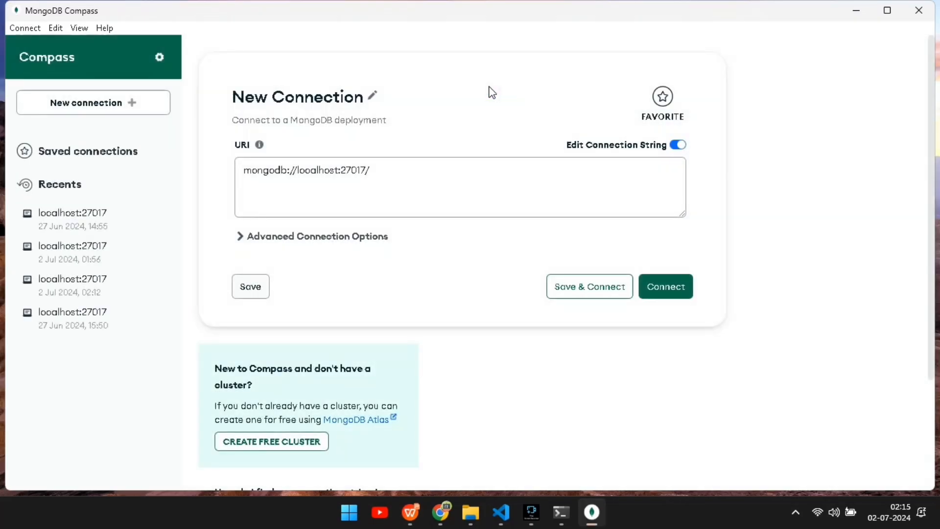
left_click(885, 11)
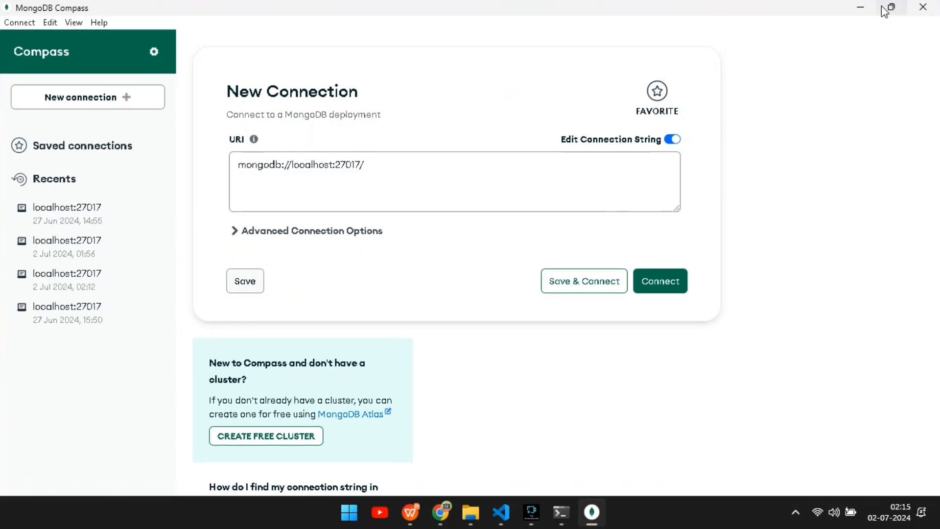
Connect Compass to mongodb://localhost:27017/ and run show dbs in its embedded mongosh shell.
left_click(657, 284)
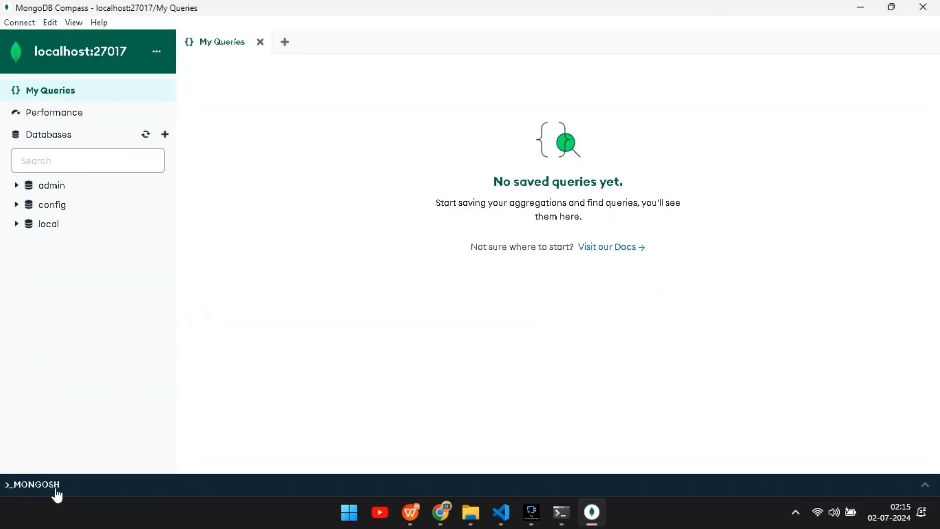
left_click(9, 483)
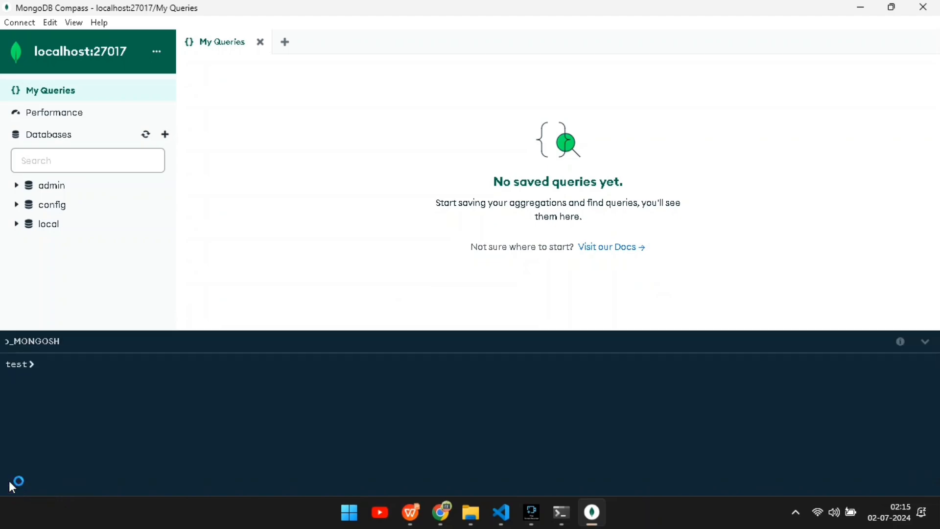
left_click(59, 372)
type("show ")
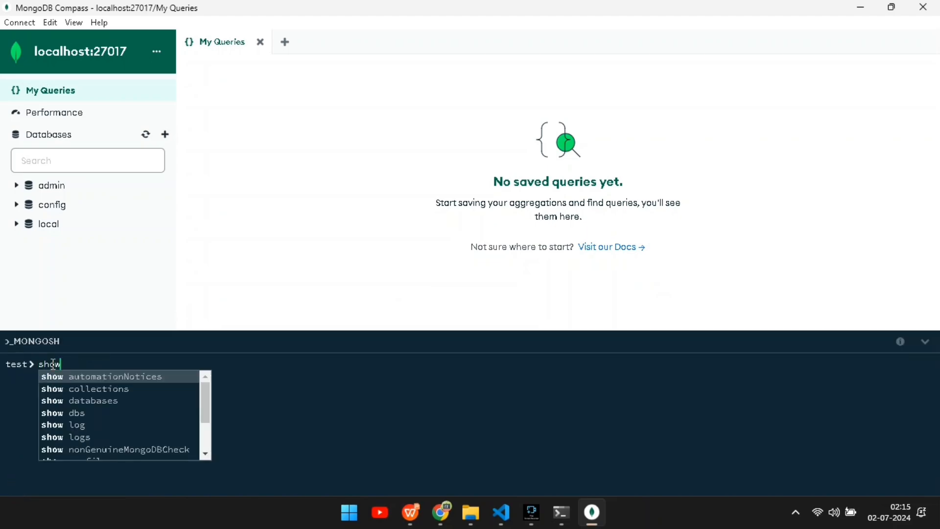
type("dbs")
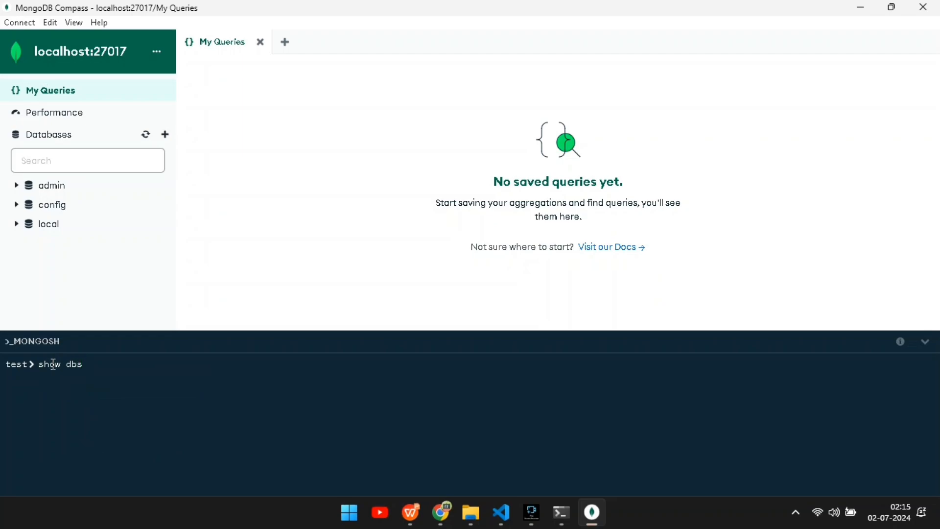
key("Return")
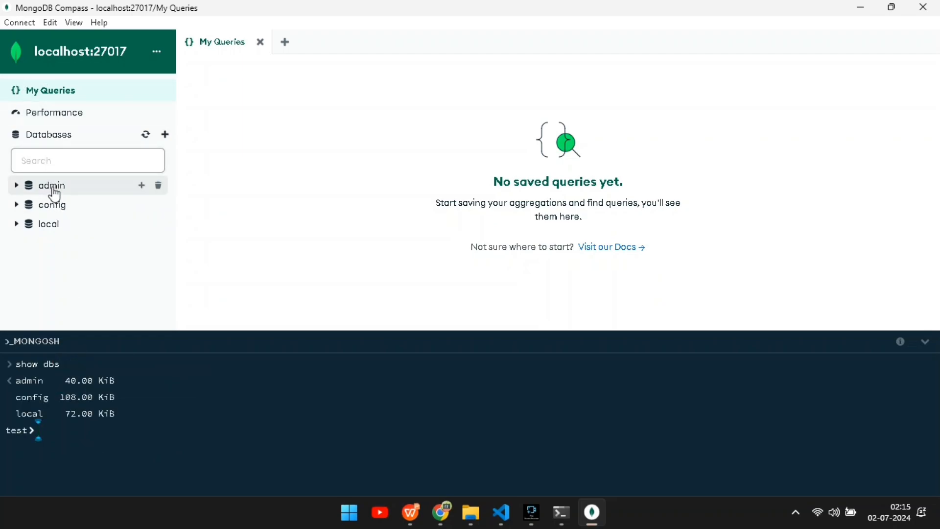
Highlight the database list in the embedded shell output and close Compass.
left_click(123, 413)
left_click_drag(124, 413, 17, 383)
left_click(117, 434)
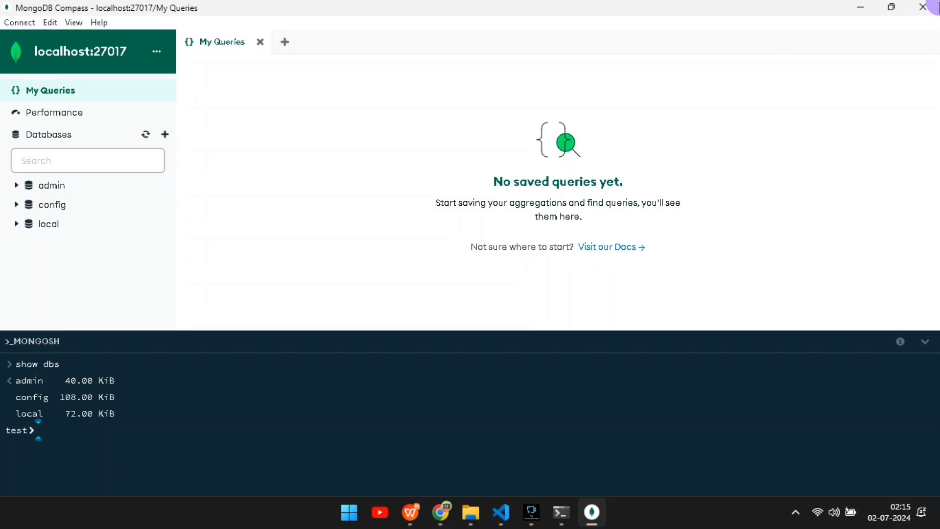
left_click(931, 6)
Refresh the desktop and open VS Code.
right_click(593, 155)
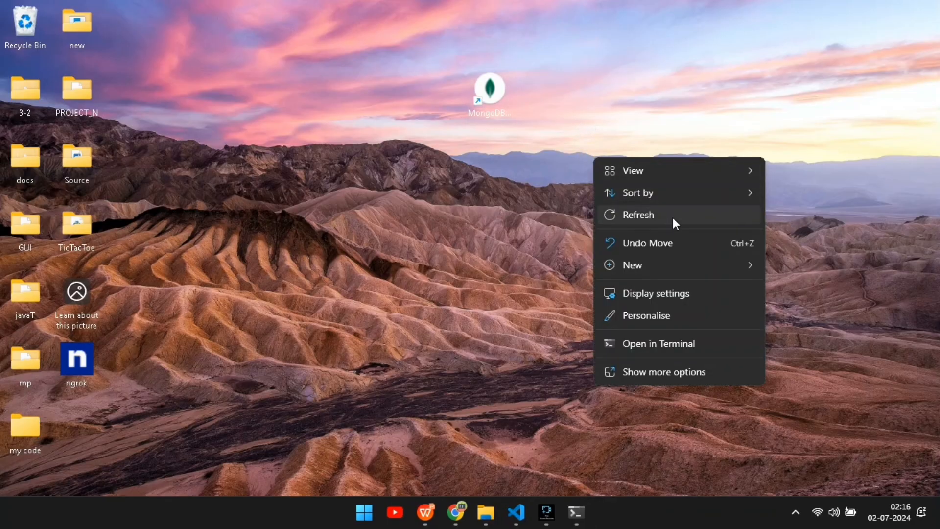
left_click(673, 217)
left_click(516, 512)
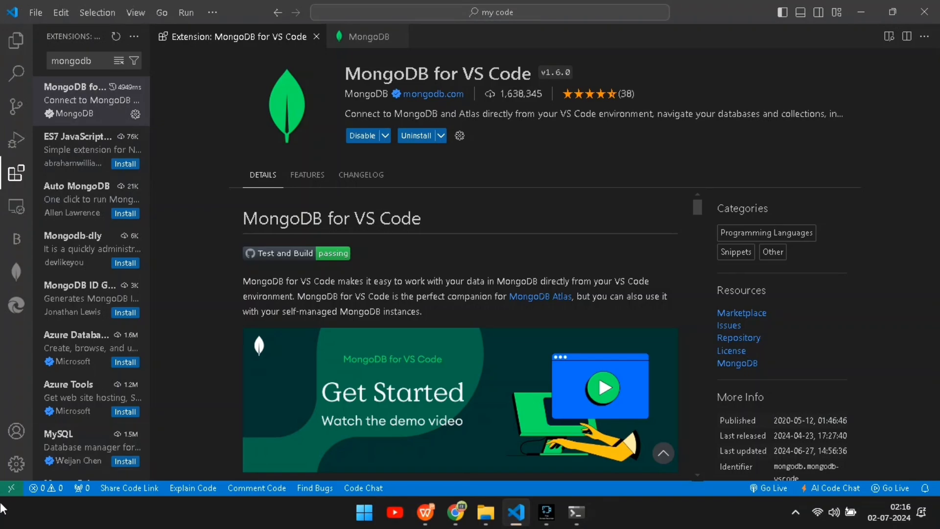
Toggle the Extensions view and review the installed MongoDB for VS Code extension.
left_click(17, 183)
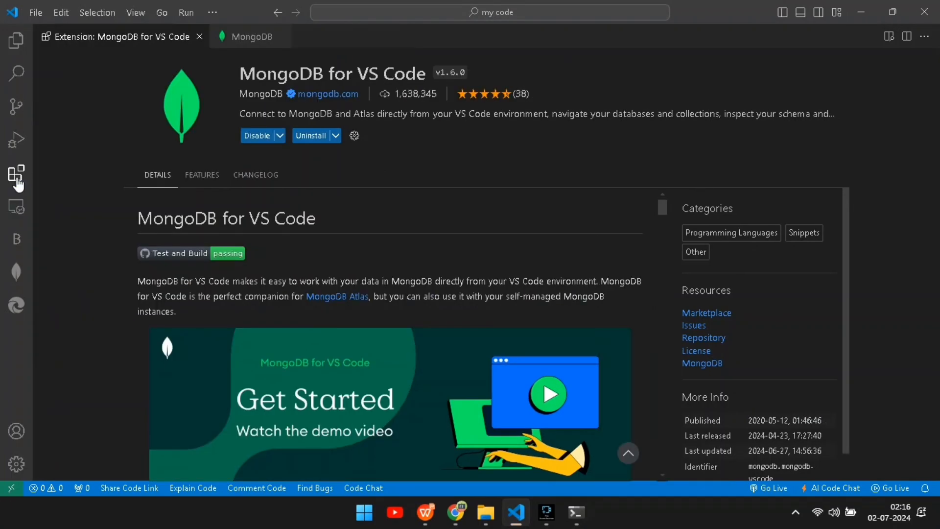
left_click(17, 183)
left_click(18, 182)
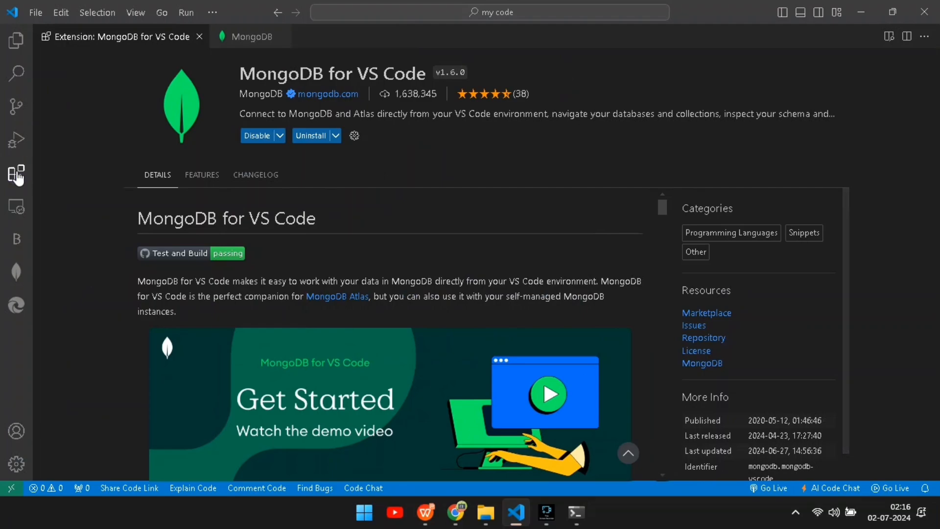
left_click(18, 182)
left_click(201, 38)
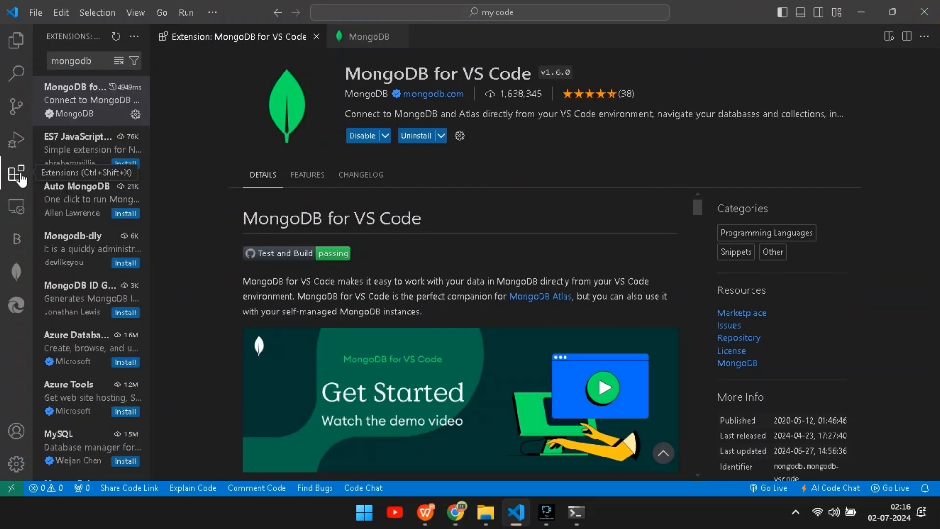
left_click(99, 62)
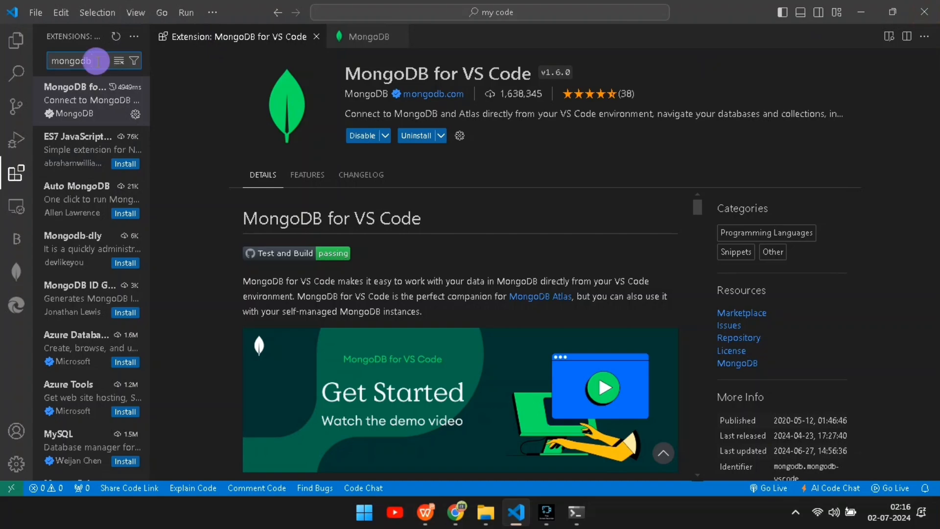
mouse_move(95, 114)
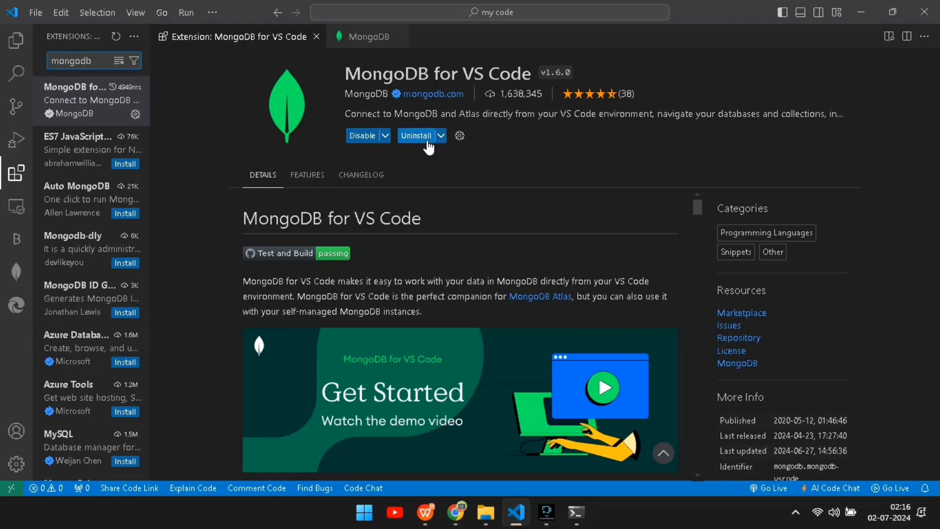
Open the MongoDB extension view and connect using the connection string mongodb://localhost:27017/.
left_click(14, 274)
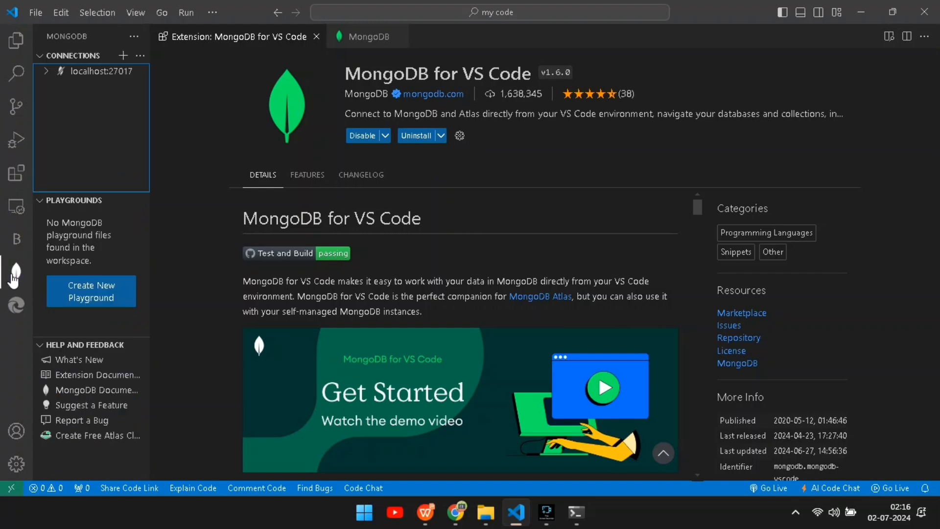
left_click(349, 35)
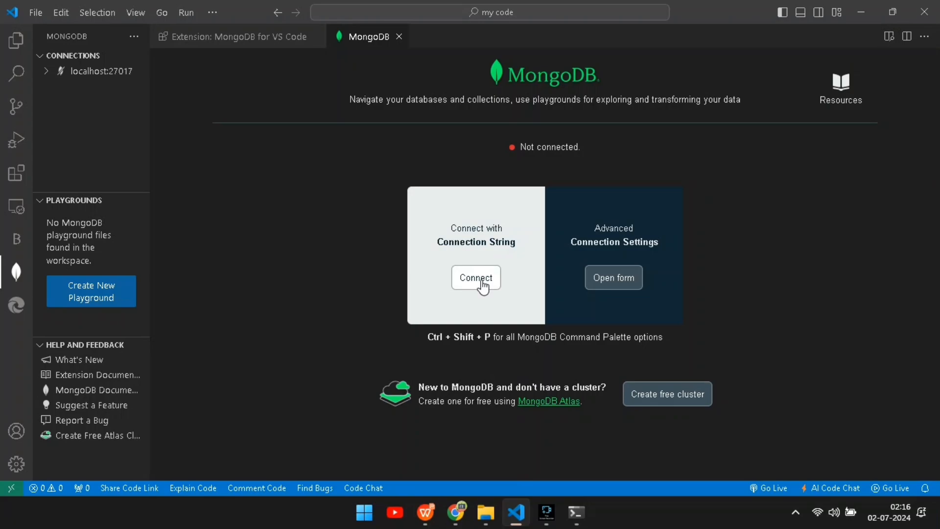
left_click(637, 286)
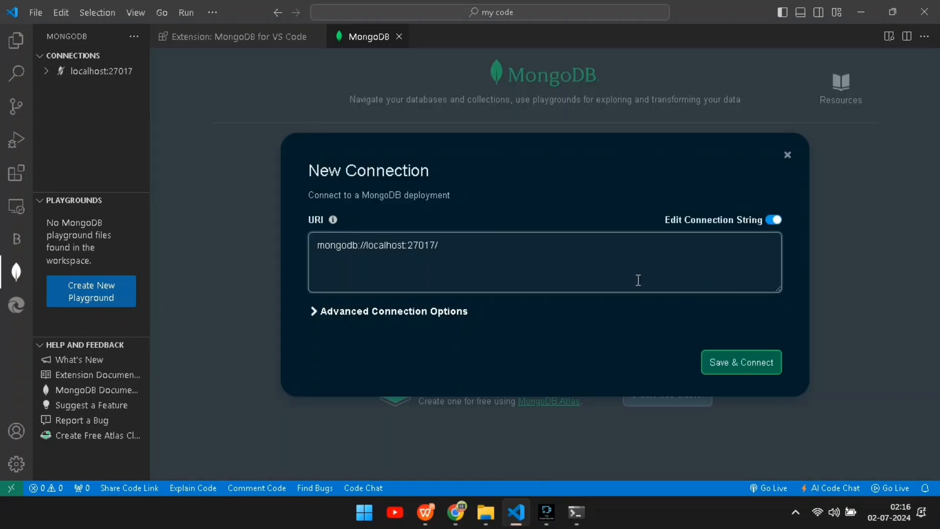
left_click_drag(452, 255, 273, 272)
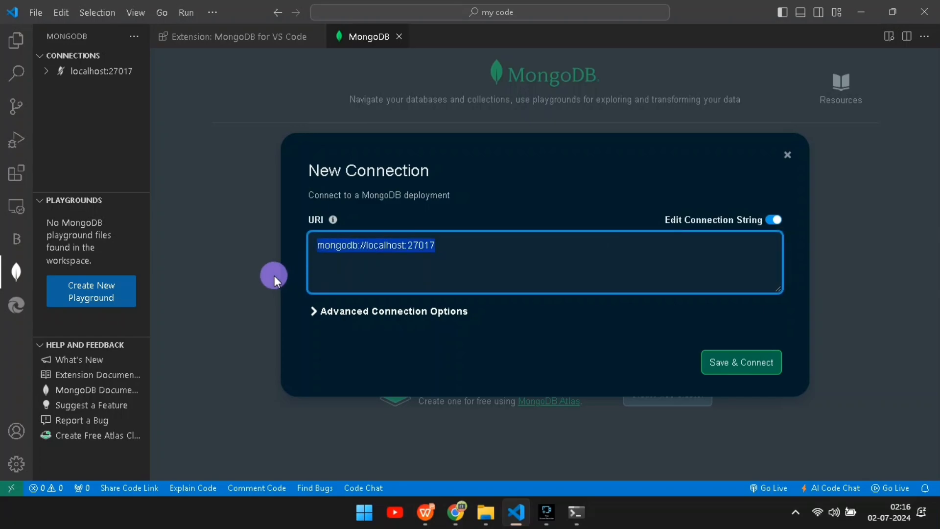
left_click(589, 225)
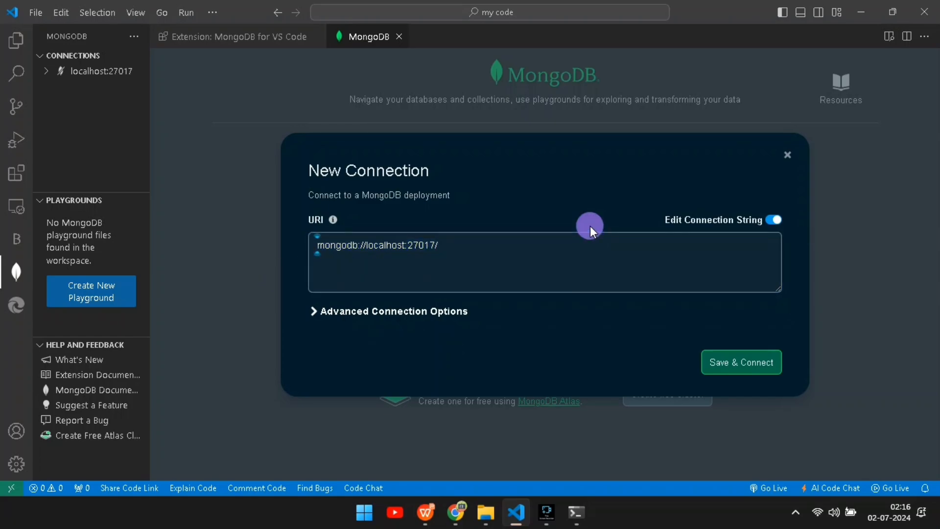
left_click(724, 358)
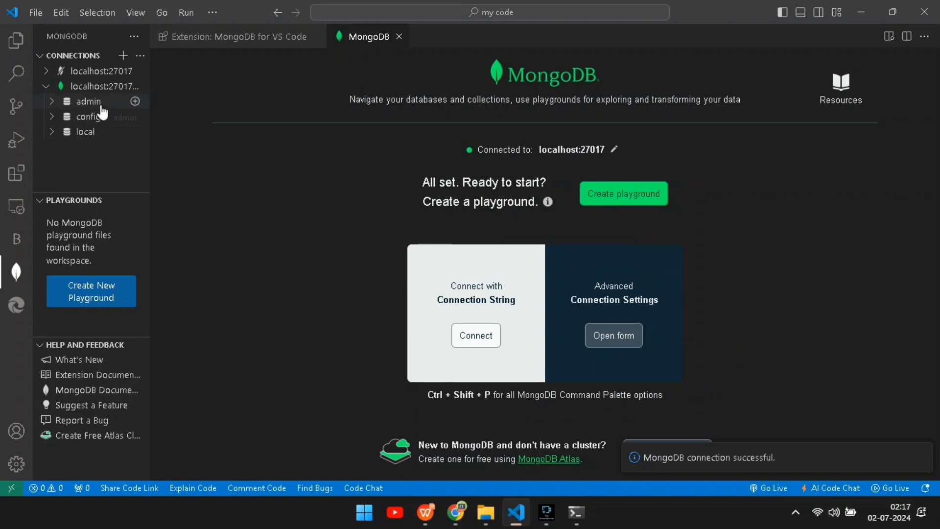
Expand the admin, config and local databases in the new connection's tree.
left_click(101, 105)
left_click(98, 132)
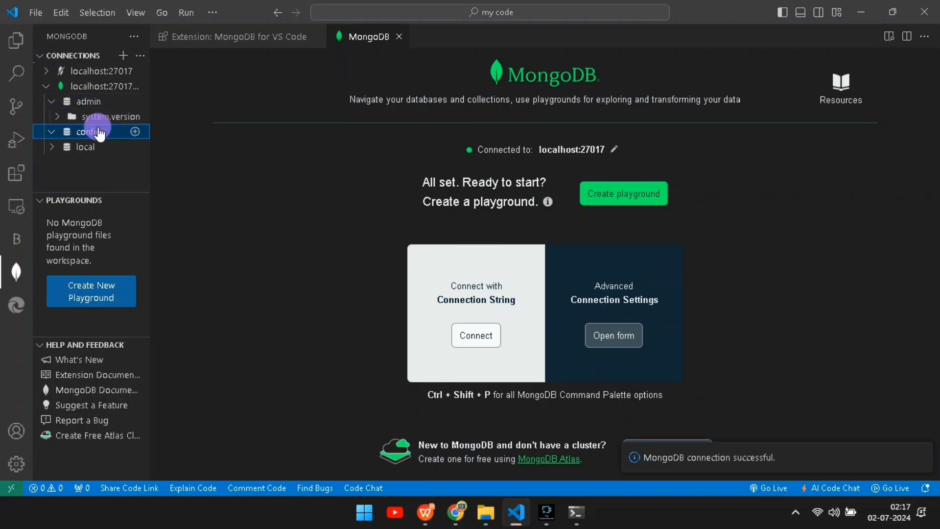
left_click(78, 162)
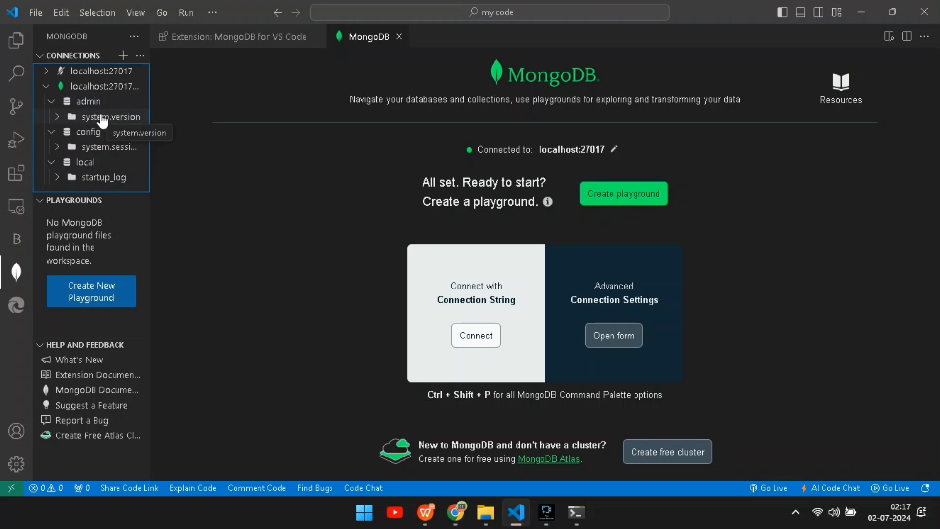
left_click(255, 129)
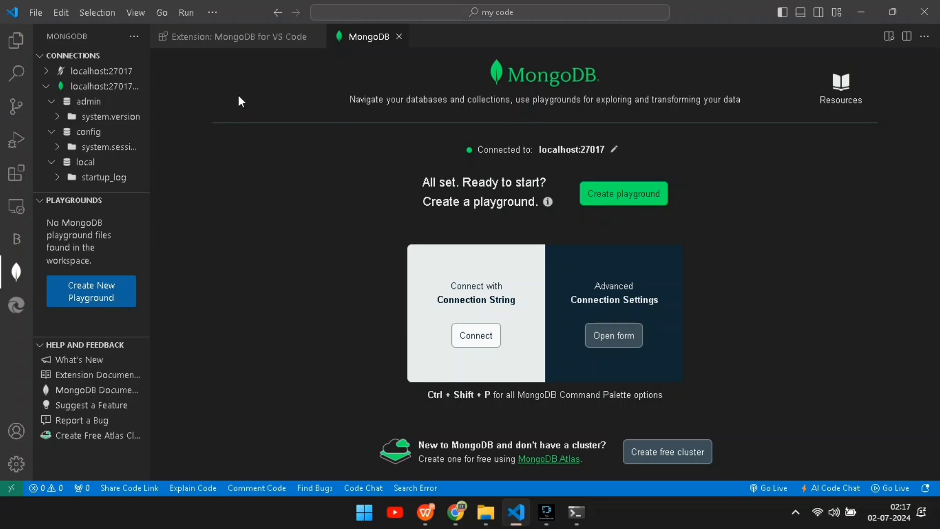
Open a new integrated terminal and start mongosh.
left_click(212, 14)
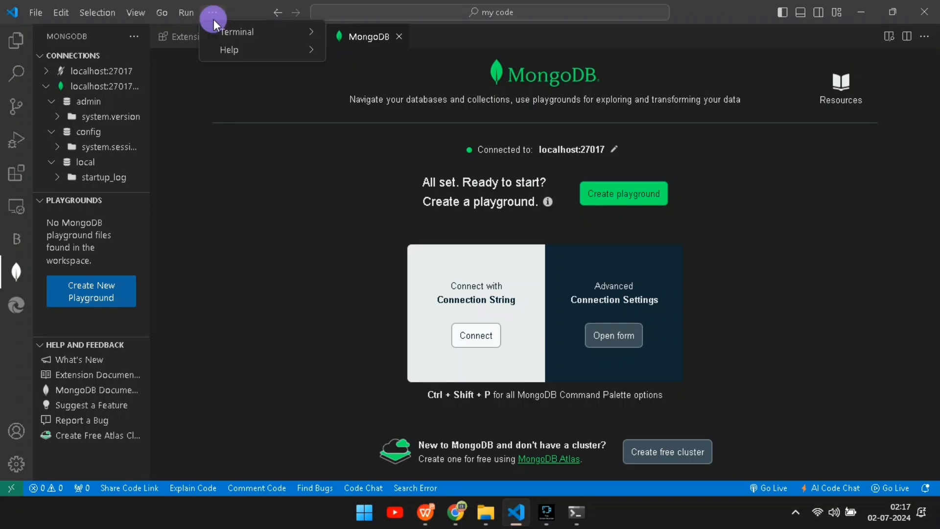
left_click(219, 32)
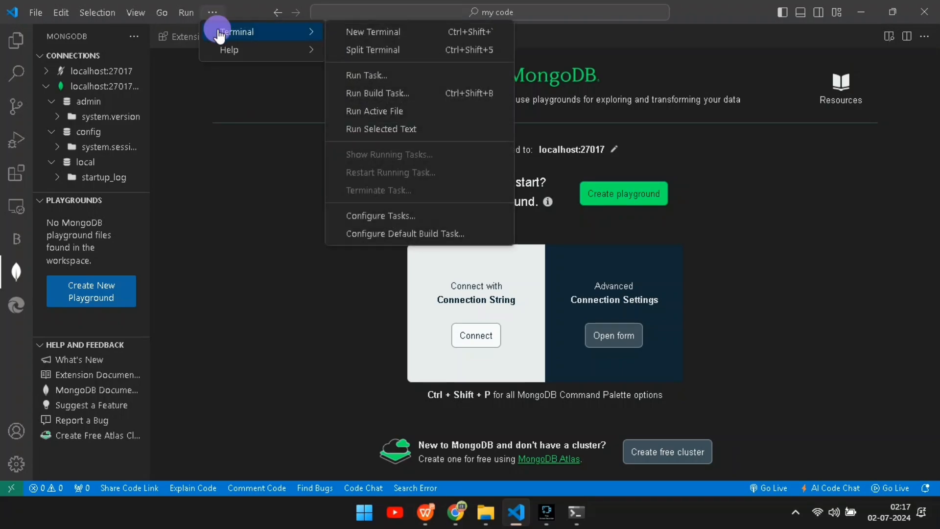
left_click(390, 33)
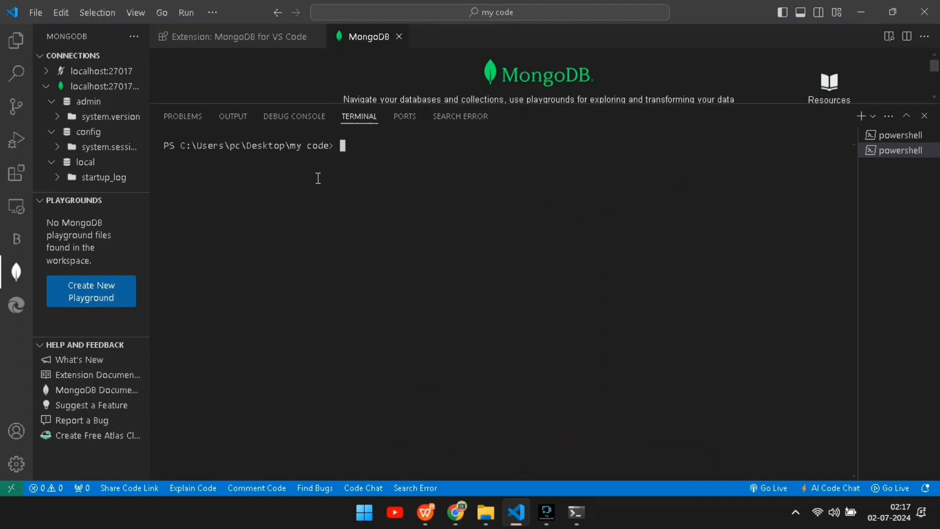
left_click(371, 151)
type("mongosh")
key("Return")
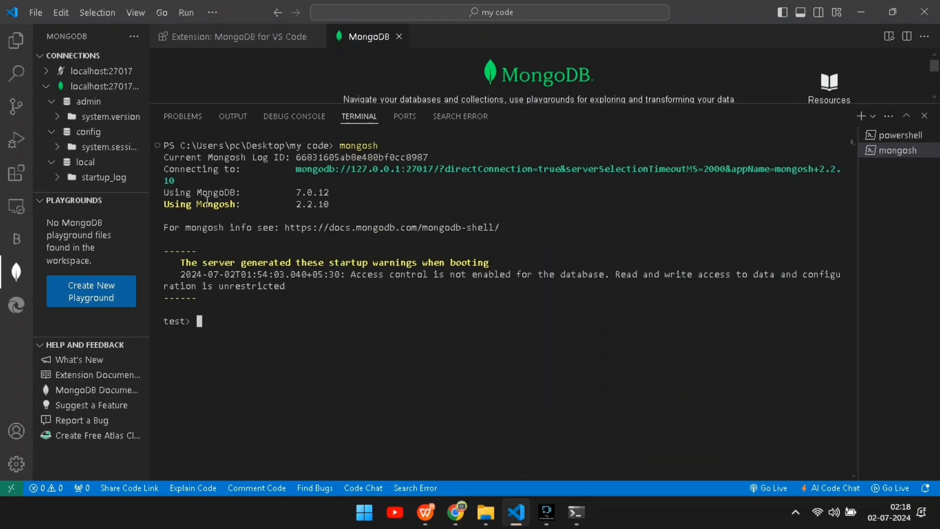
Run show dbs in the mongosh terminal and highlight the listed databases.
left_click_drag(222, 327, 177, 326)
left_click(228, 327)
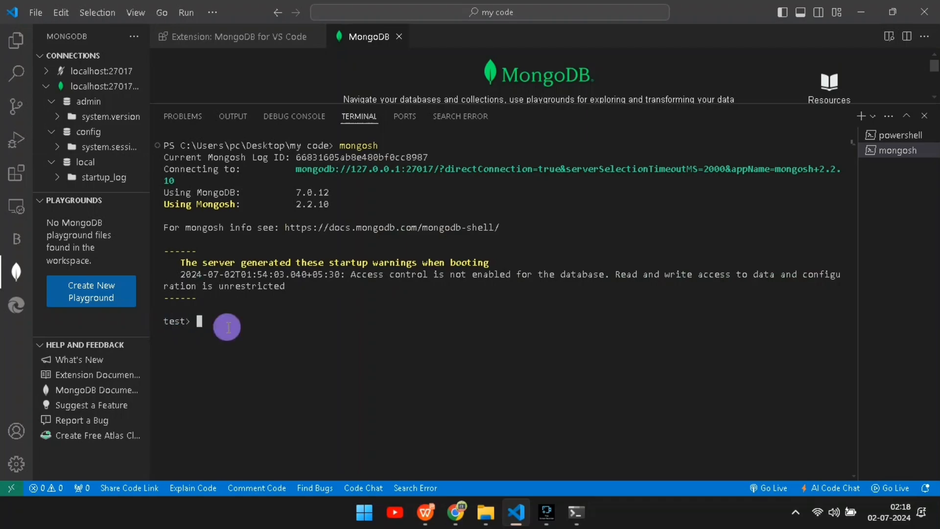
type("show dbs")
key("Return")
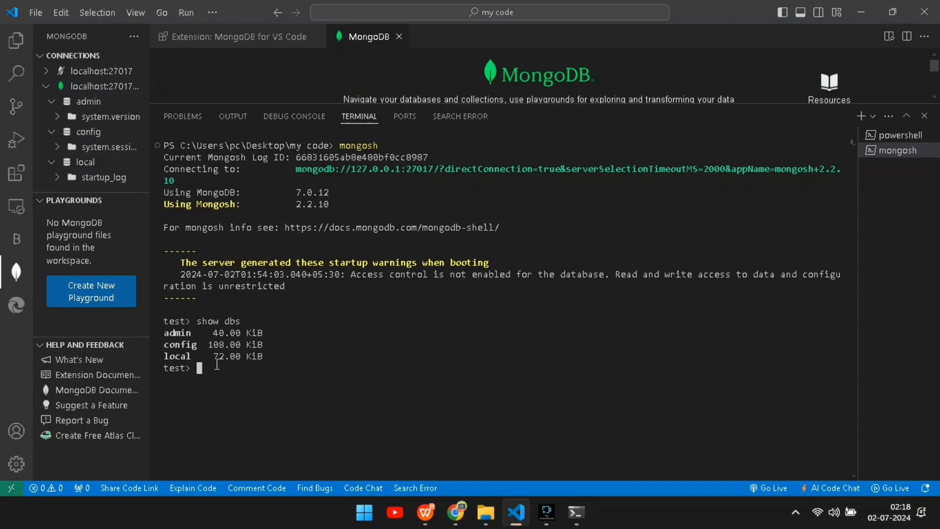
left_click_drag(271, 356, 172, 326)
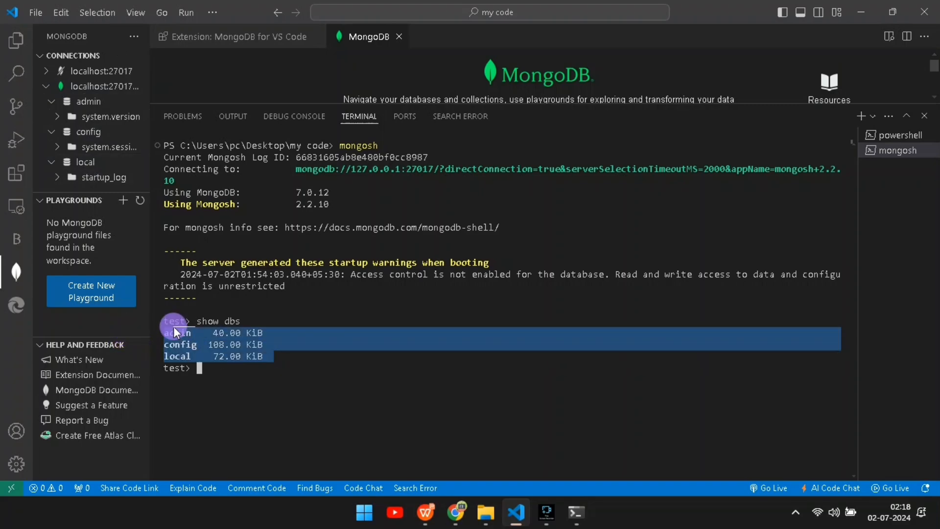
left_click(336, 322)
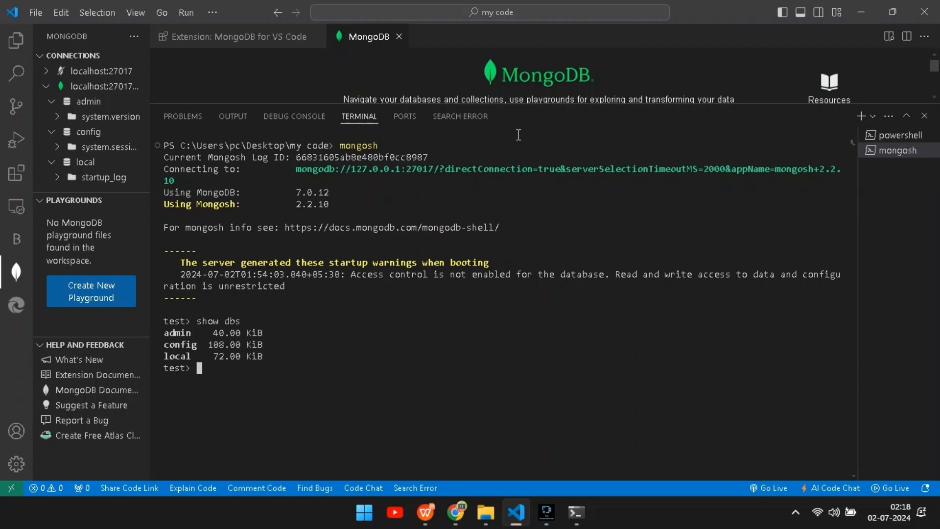
Close the integrated terminal panel, the standalone terminal window and VS Code.
left_click(924, 116)
left_click(567, 518)
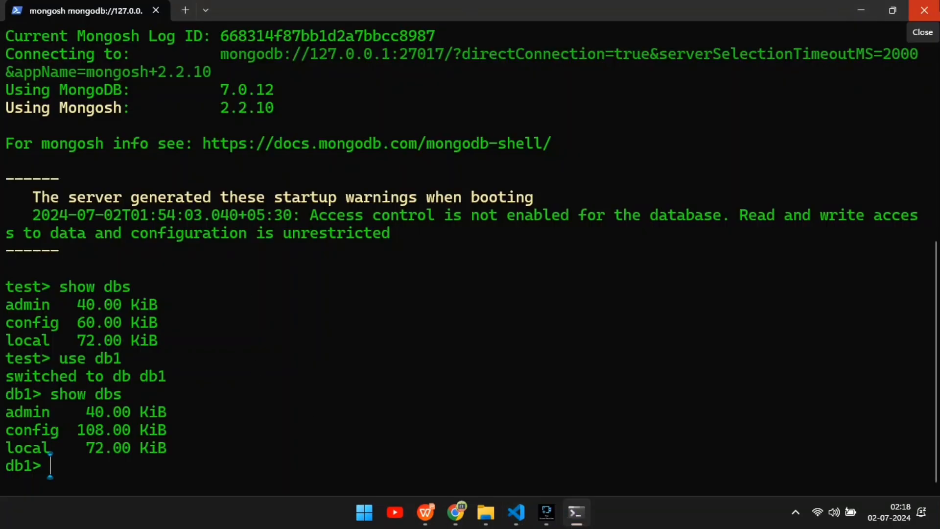
left_click(924, 10)
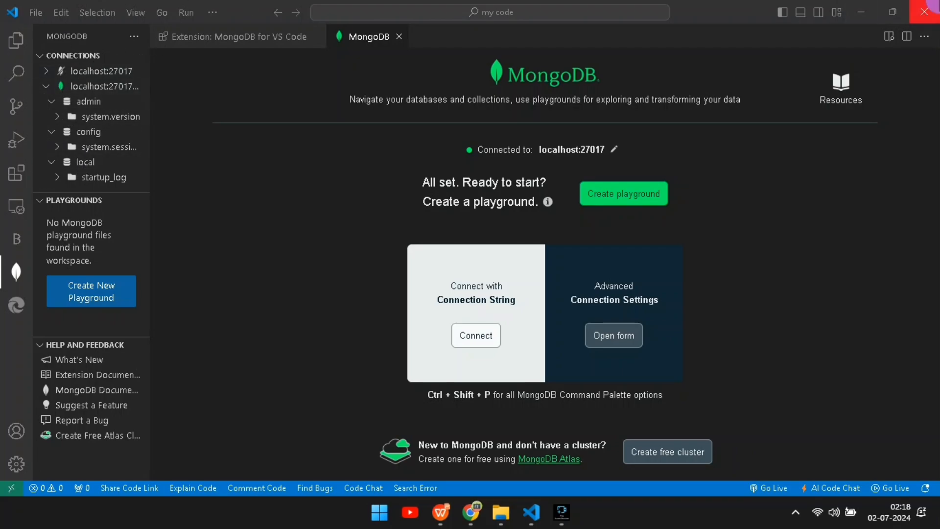
left_click(924, 11)
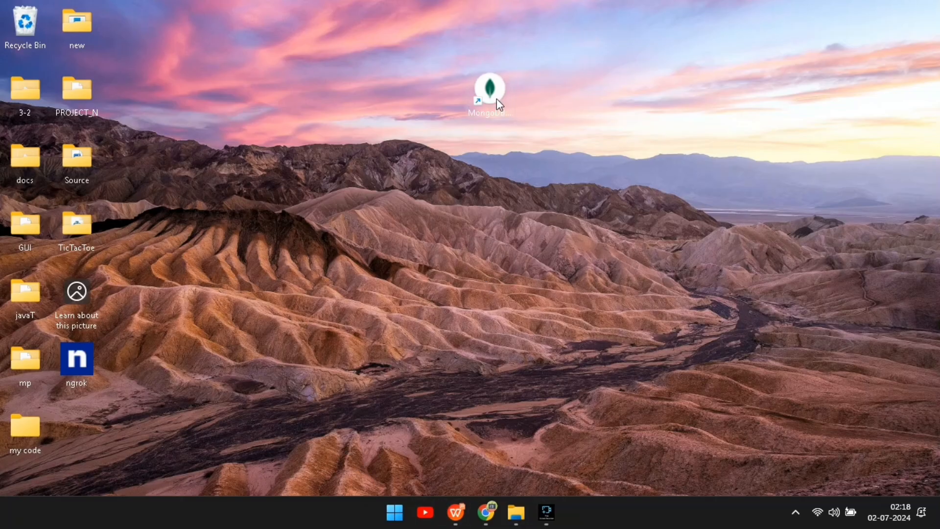